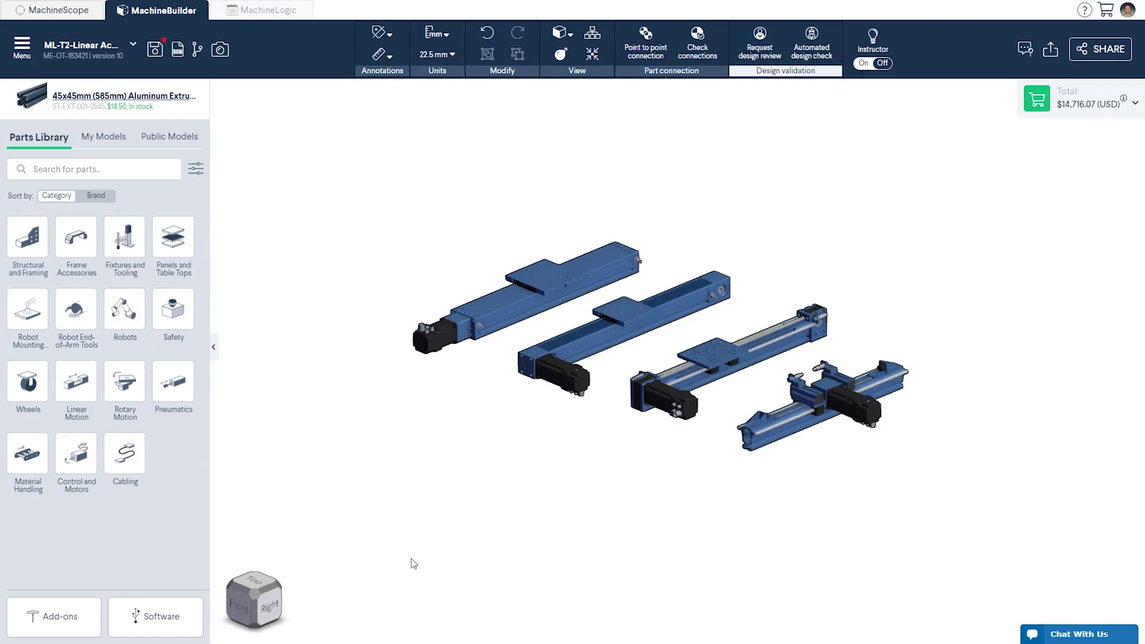
# Step: Drop a MachineMotion 2 four-drive controller and an E-Stop and Reset module below the actuators
pyautogui.click(92, 482)
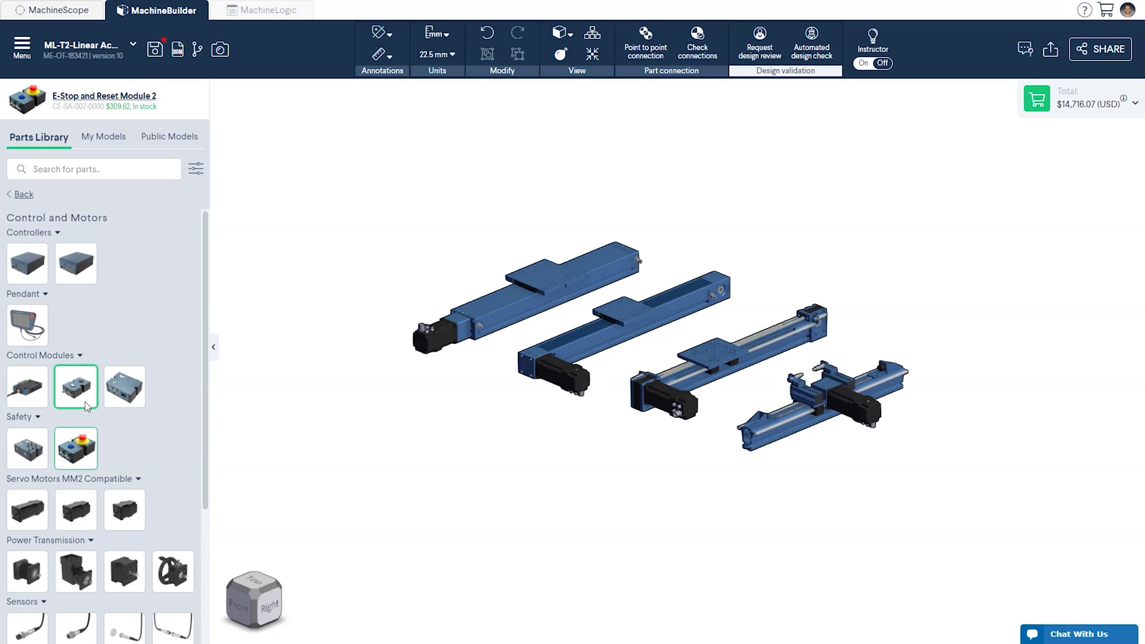
pyautogui.moveTo(76, 263); pyautogui.dragTo(620, 549)
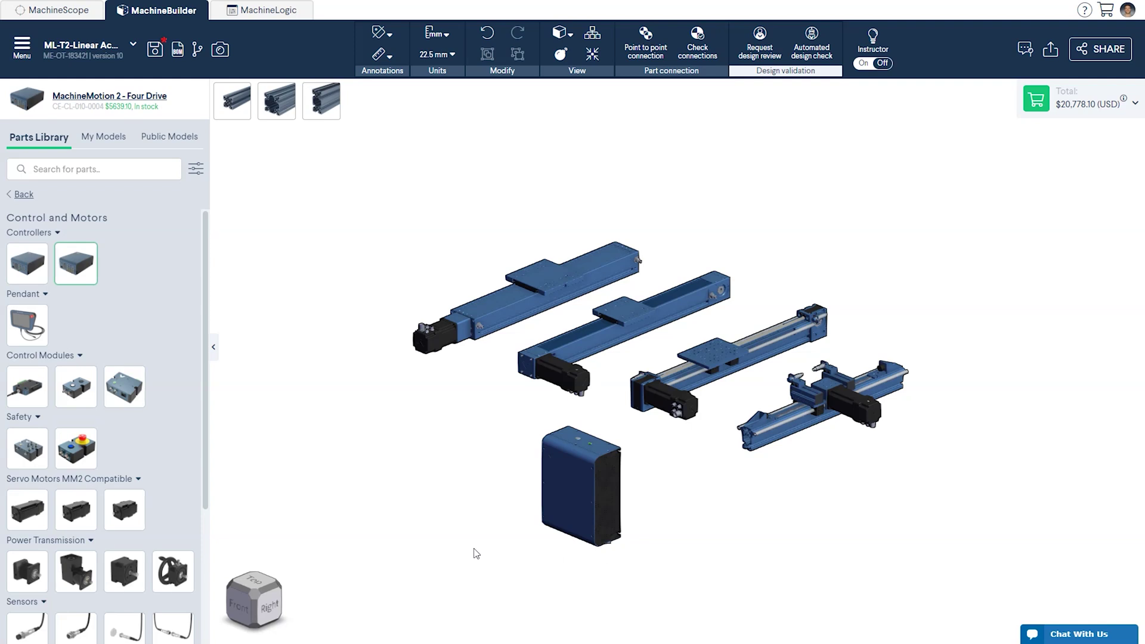
pyautogui.moveTo(99, 450); pyautogui.dragTo(664, 536)
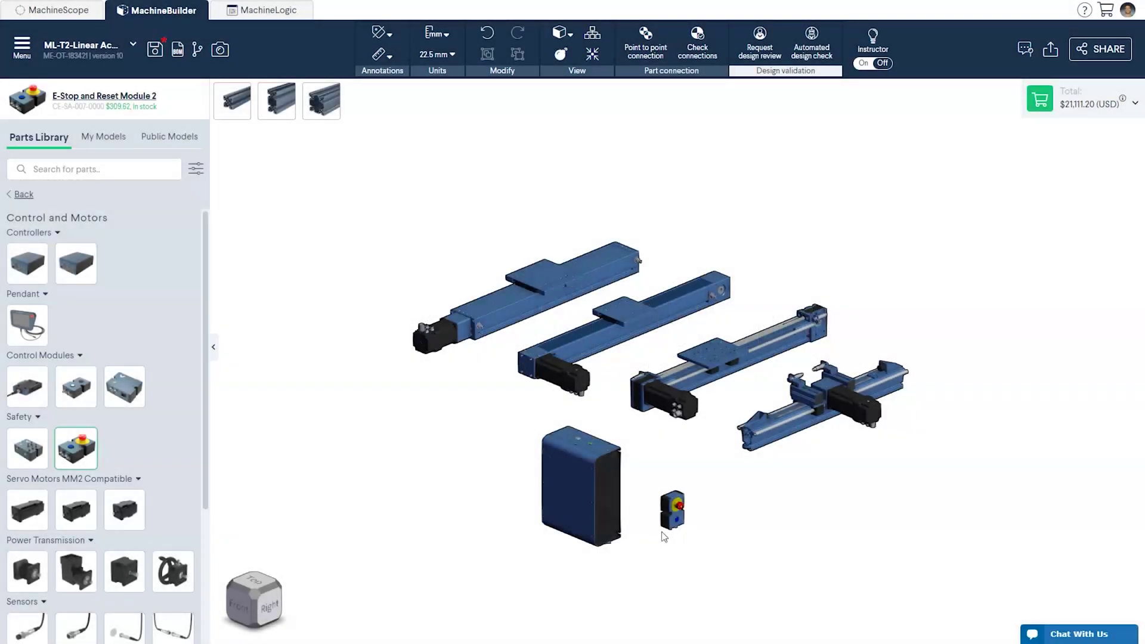
pyautogui.click(266, 107)
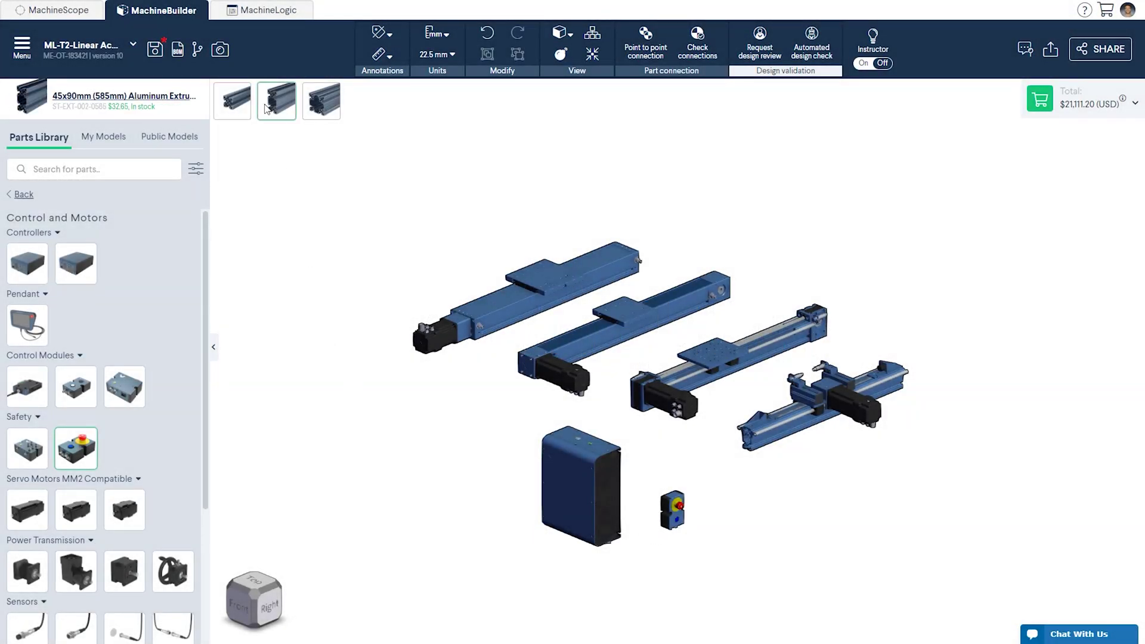
# Step: Add Drive 1 as the MO-LM-026-0855 actuator, named 'Enclosed Timing Belt'
pyautogui.click(258, 18)
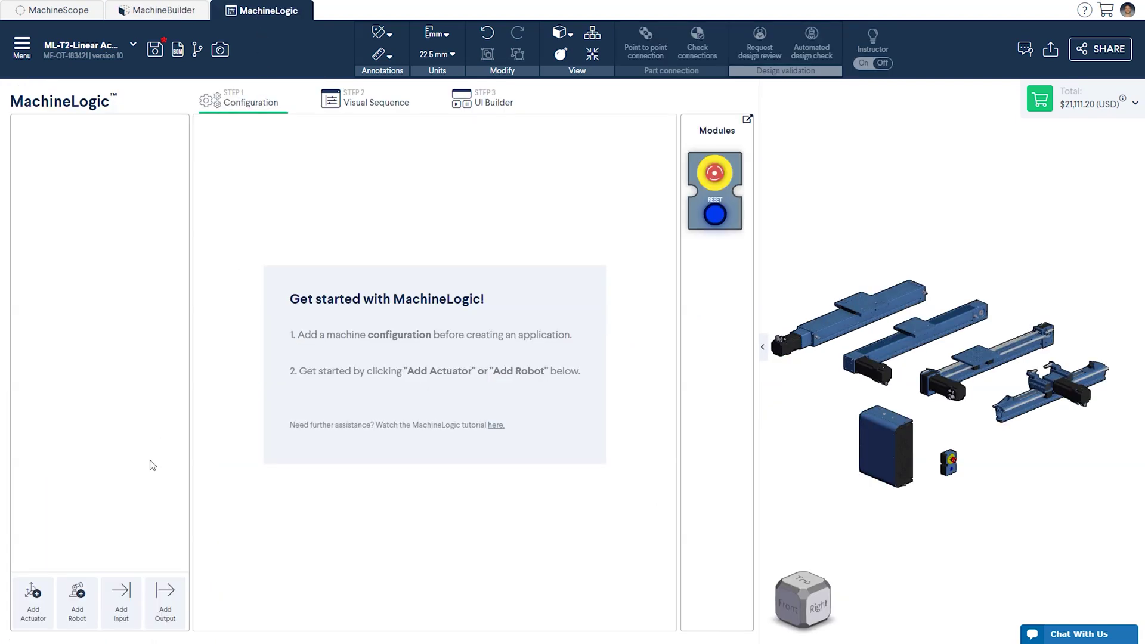
pyautogui.click(34, 602)
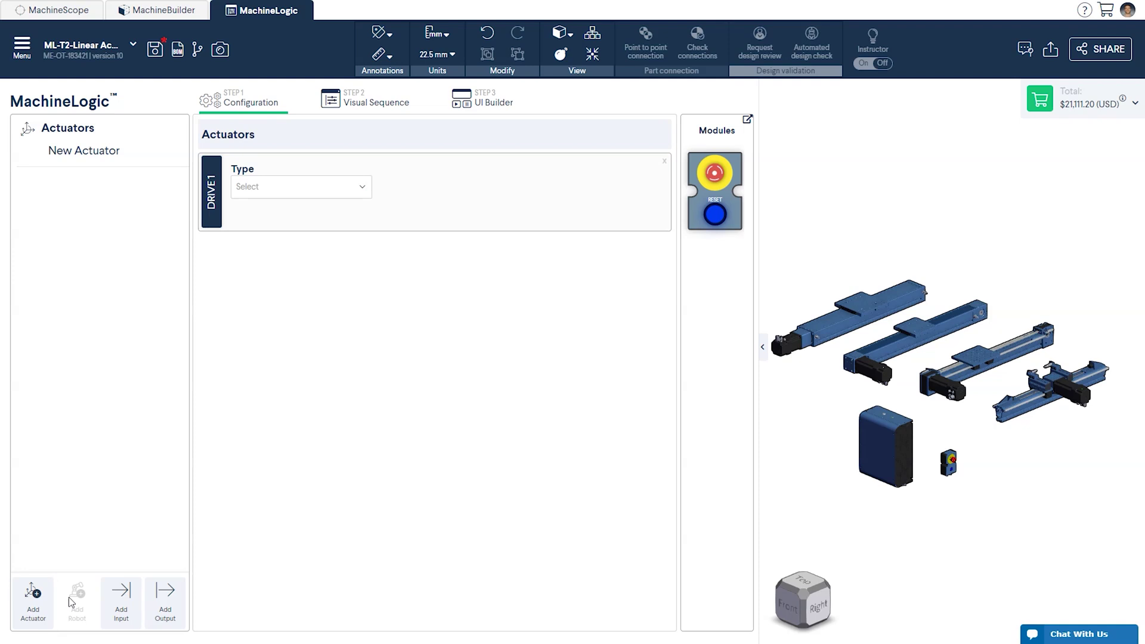
pyautogui.click(334, 190)
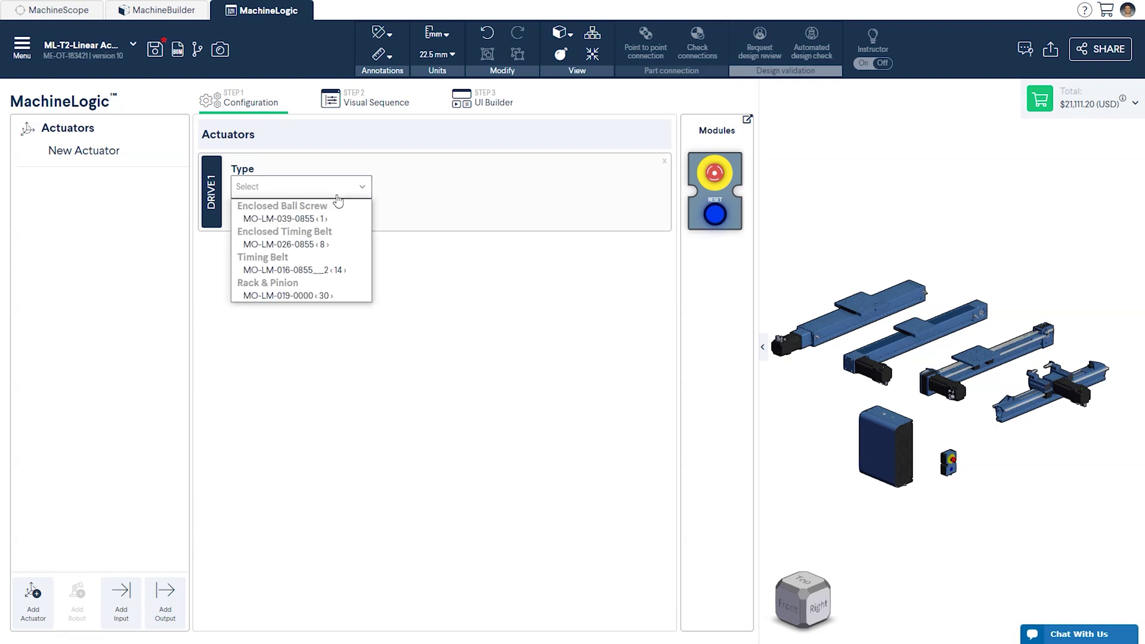
pyautogui.click(324, 243)
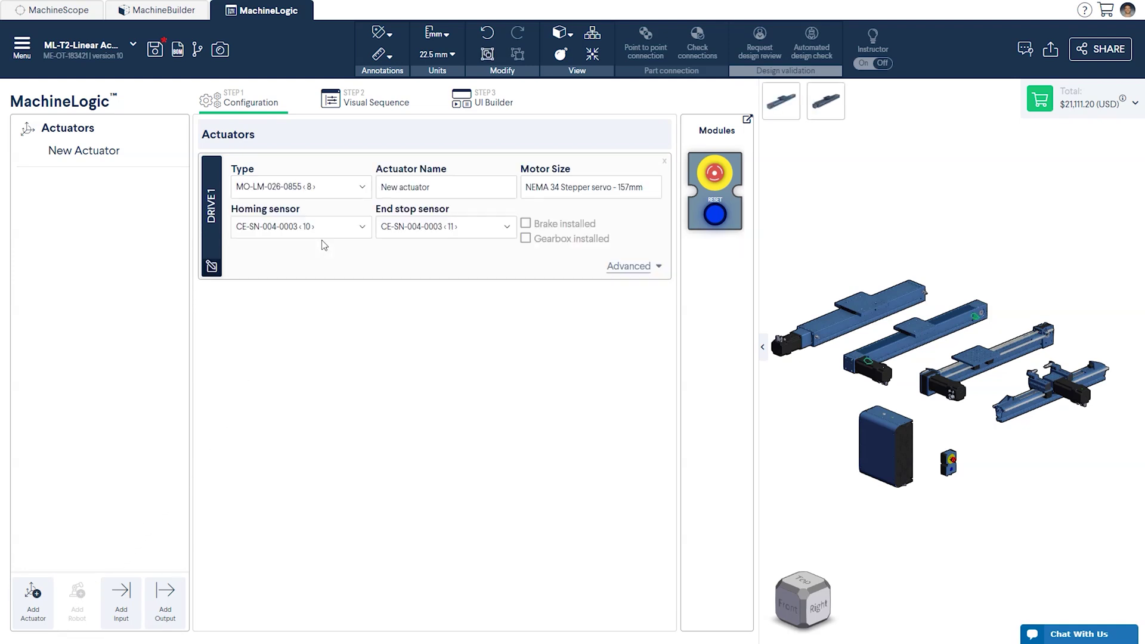
pyautogui.moveTo(428, 187); pyautogui.dragTo(382, 192)
pyautogui.write('Enclosed Timing Belt')
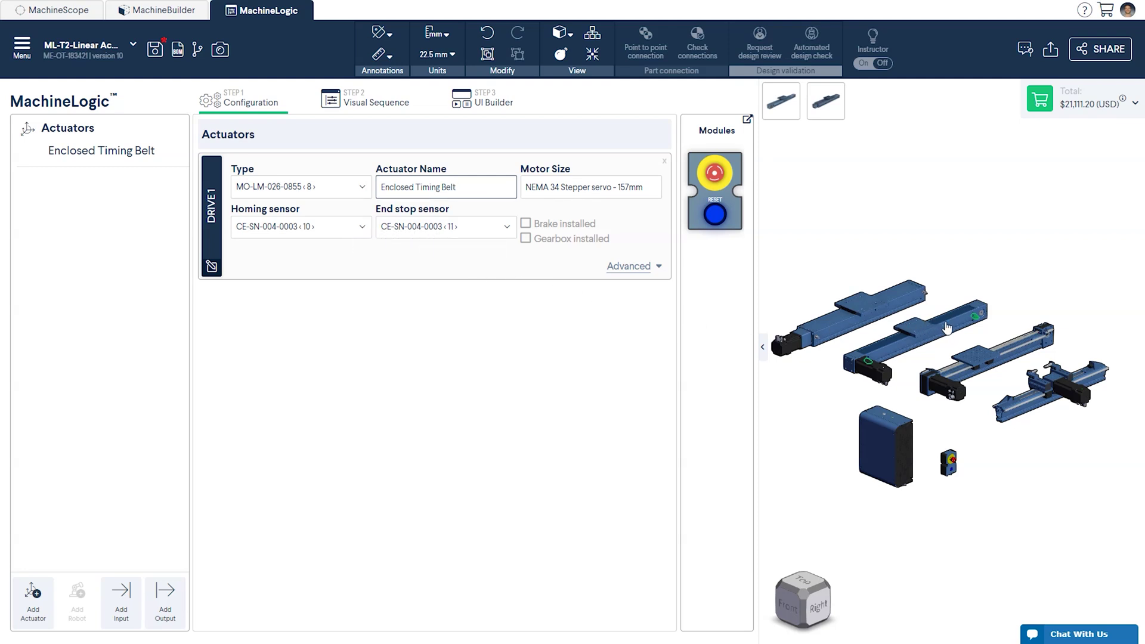
# Step: Set Drive 1's end stop sensor to ‹10› and homing sensor to ‹11›, then add another drive
pyautogui.click(976, 321)
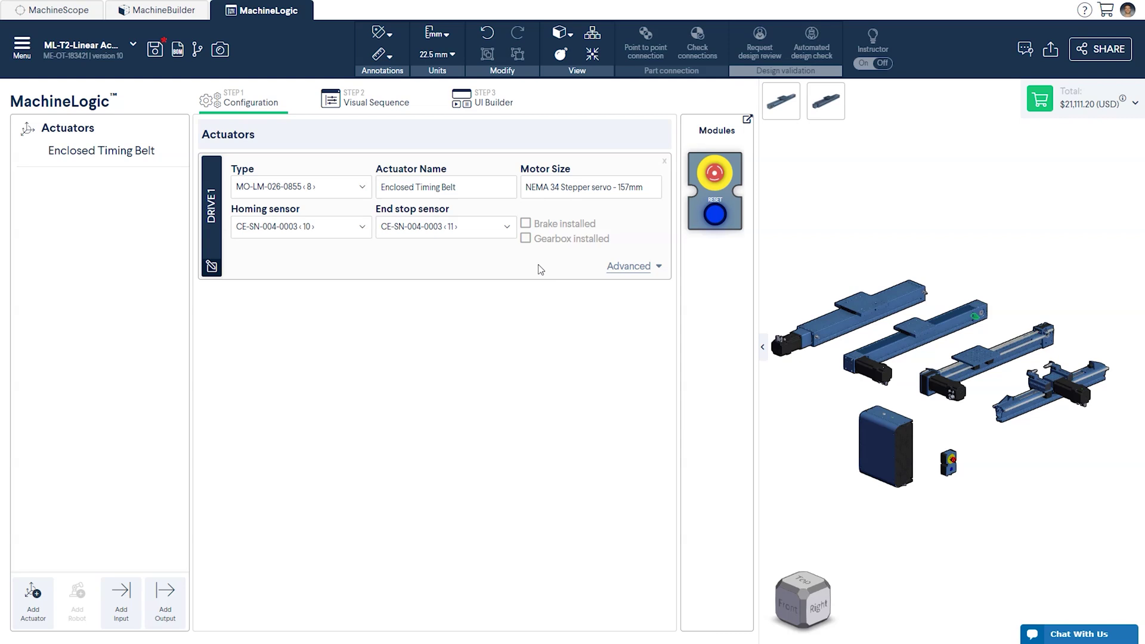
pyautogui.click(511, 233)
pyautogui.click(475, 257)
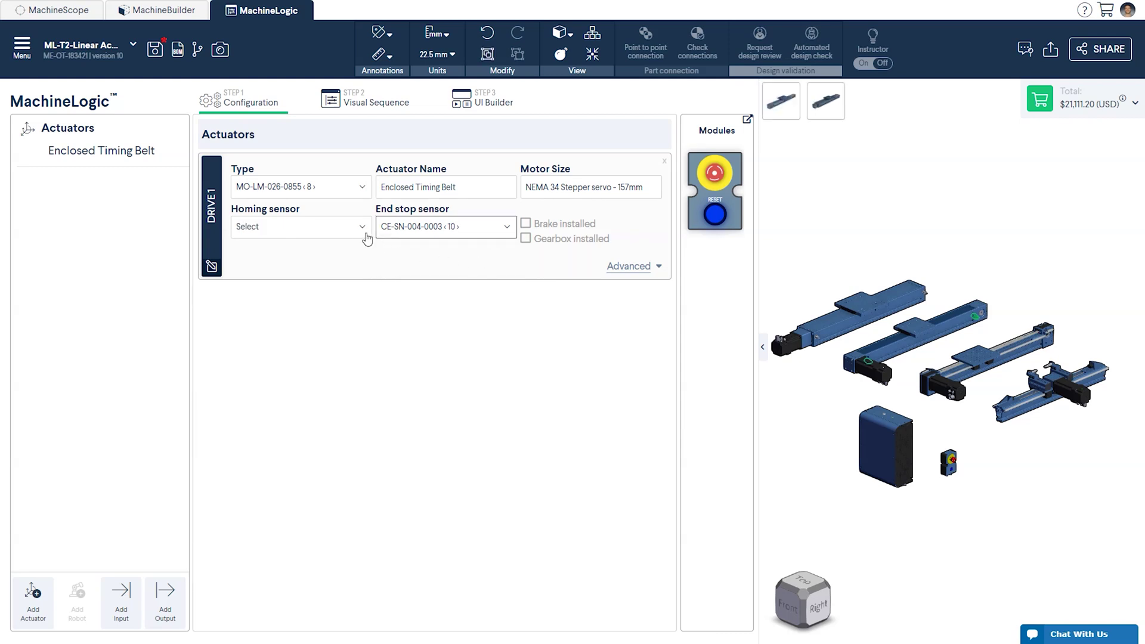
pyautogui.click(361, 232)
pyautogui.click(344, 267)
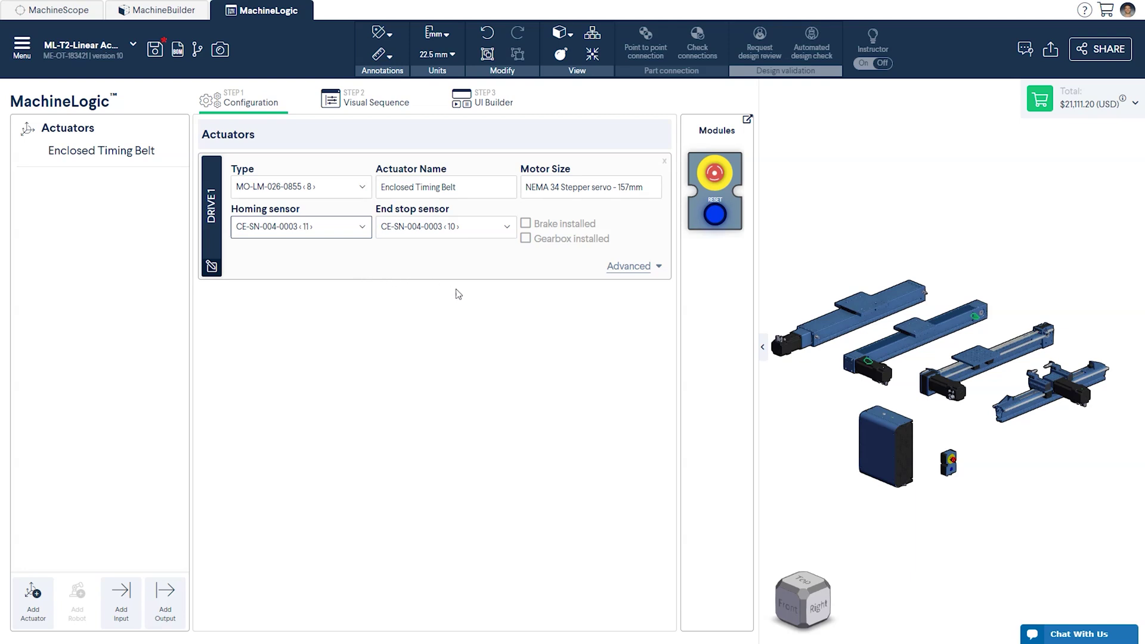
pyautogui.click(657, 270)
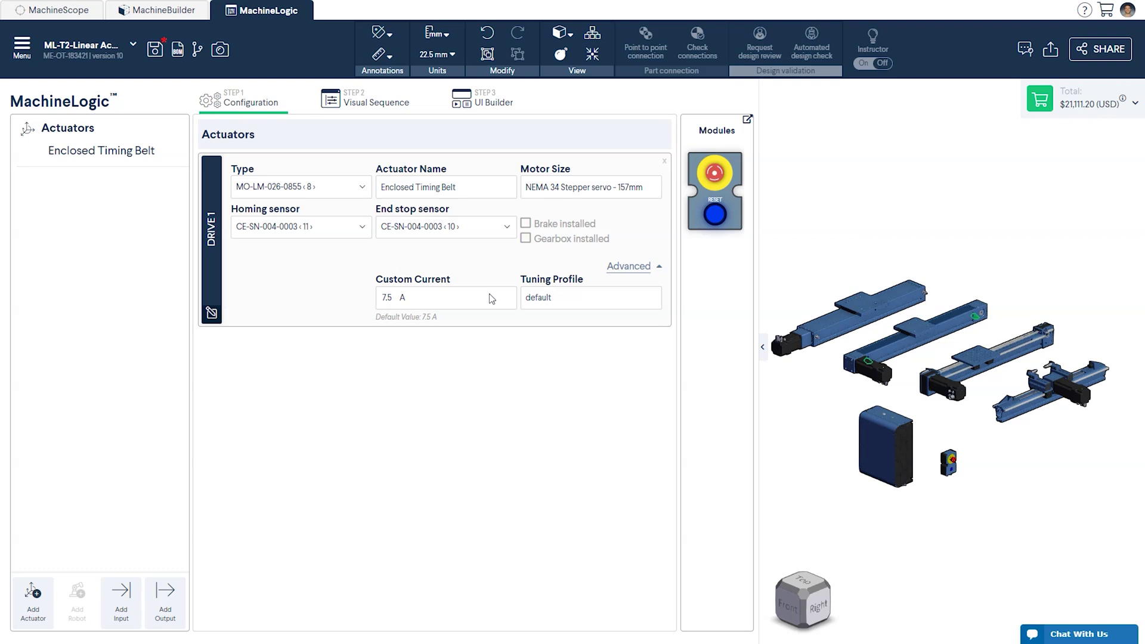
pyautogui.click(657, 268)
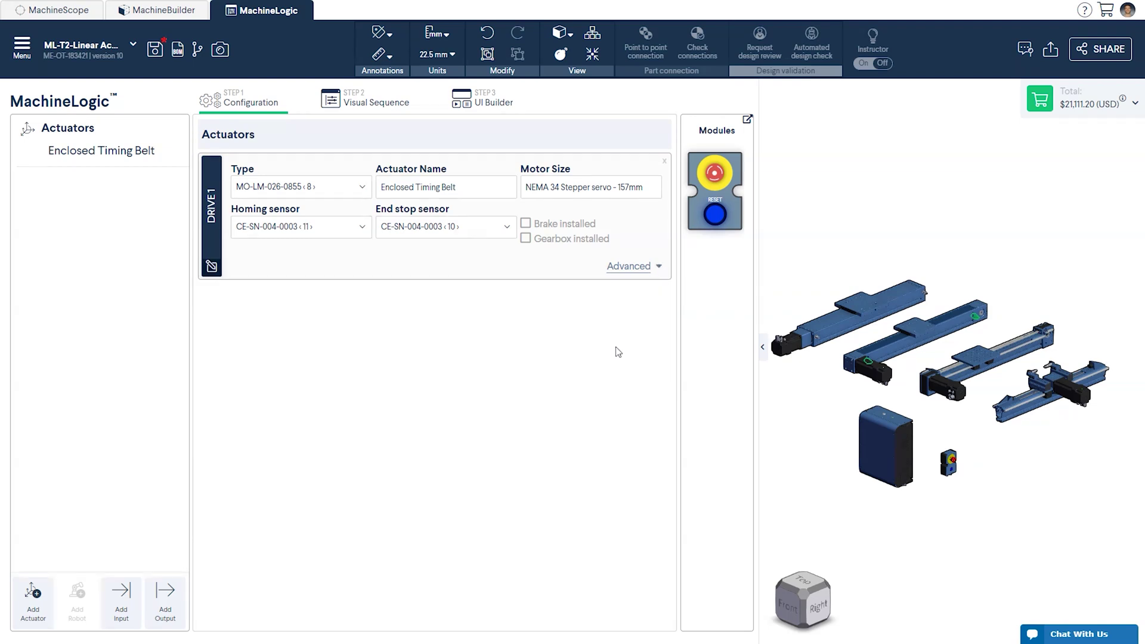
pyautogui.click(32, 593)
# Step: Make Drive 2 the MO-LM-039-0855 actuator, named 'Enclosed Ballscrew'
pyautogui.click(33, 593)
pyautogui.click(33, 593)
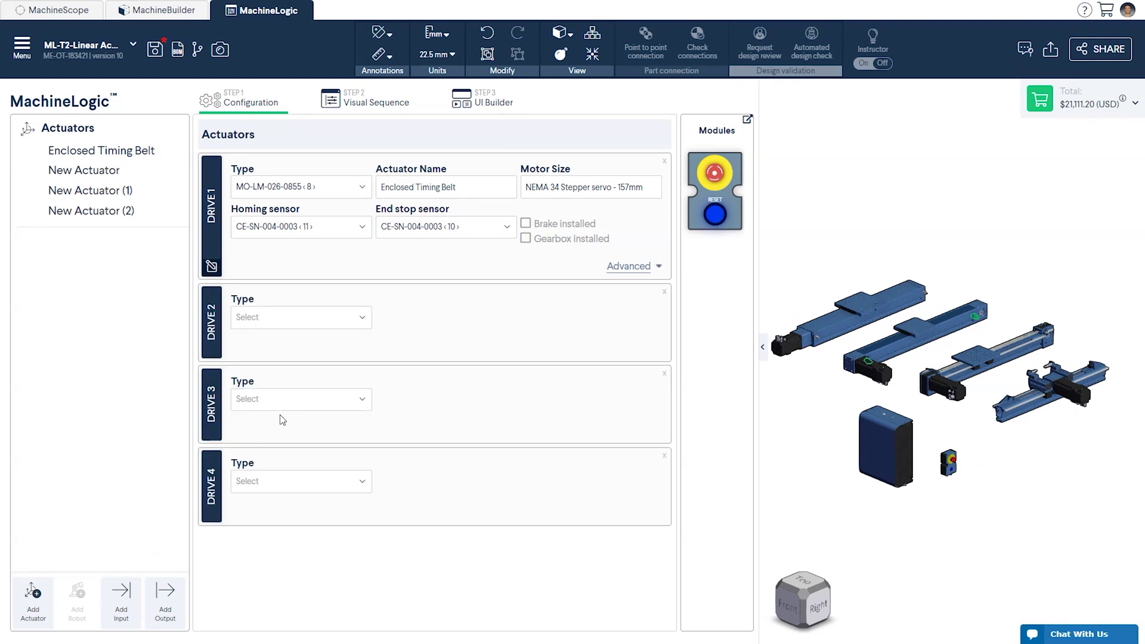
pyautogui.click(331, 318)
pyautogui.click(334, 352)
pyautogui.tripleClick(383, 318)
pyautogui.write('Enc')
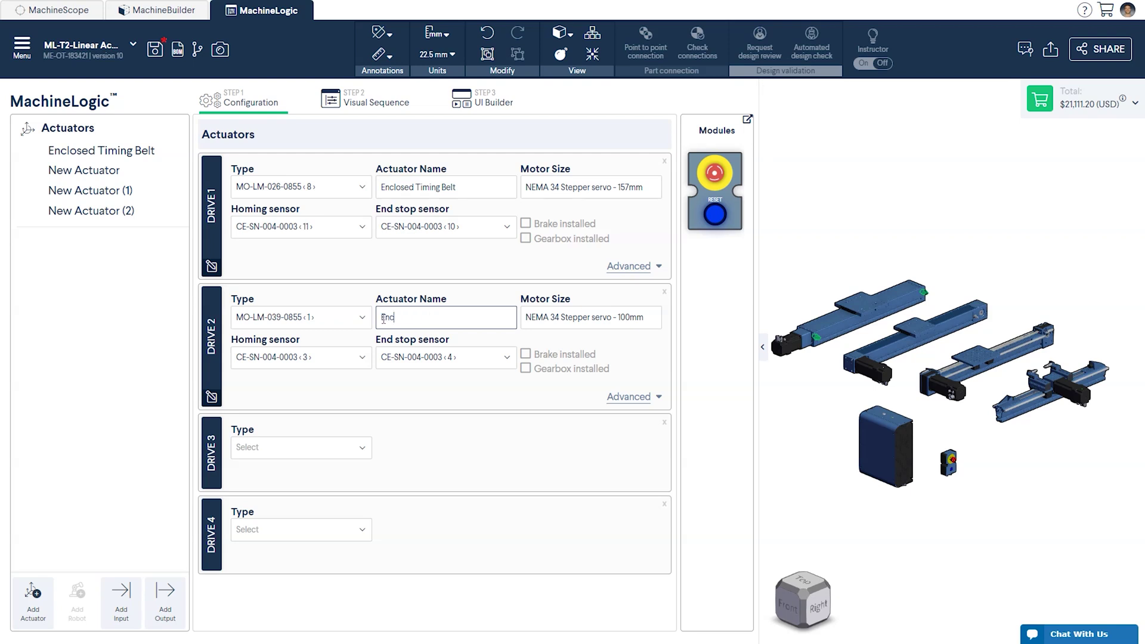
pyautogui.write('losed Ballscrew')
# Step: Make Drive 3 a 'Timing Belt' actuator and Drive 4 the MO-LM-019-0000 'Rack & Pinion'
pyautogui.click(358, 448)
pyautogui.click(303, 531)
pyautogui.tripleClick(378, 448)
pyautogui.write('Timing Belt')
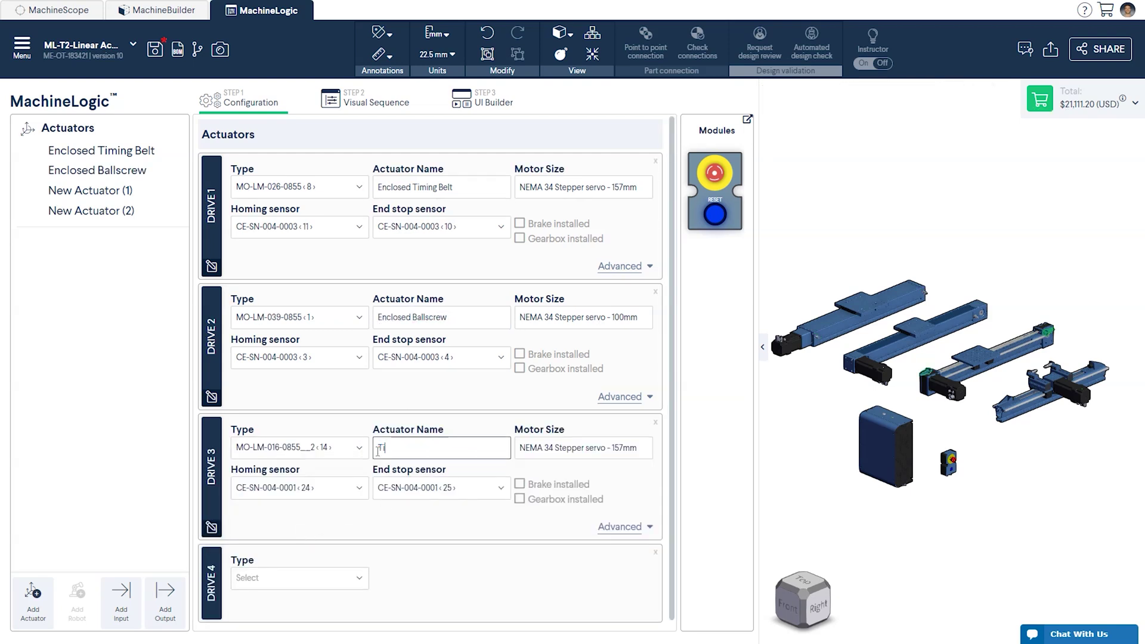
pyautogui.click(334, 577)
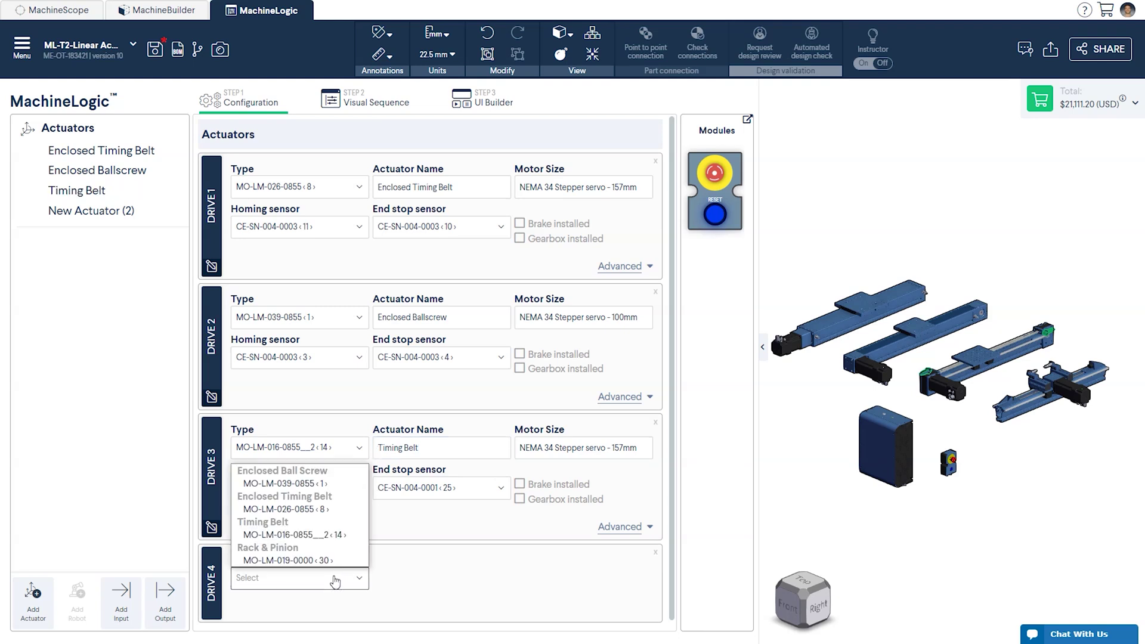
pyautogui.click(304, 565)
pyautogui.moveTo(438, 578); pyautogui.dragTo(383, 580)
pyautogui.write('Rack')
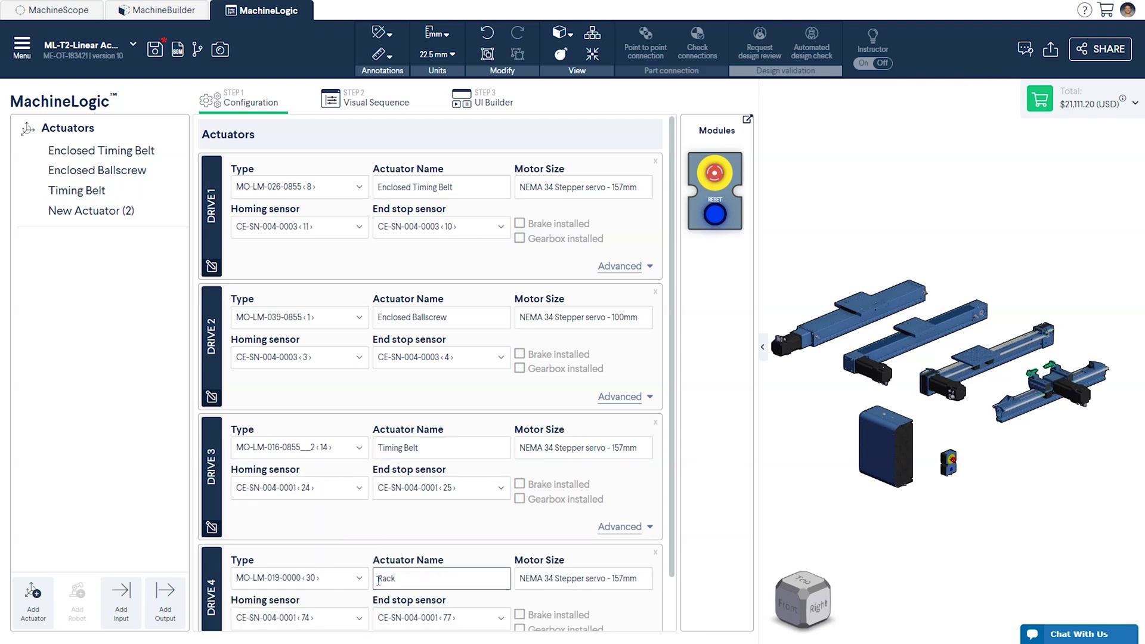
pyautogui.write(' & Pinion')
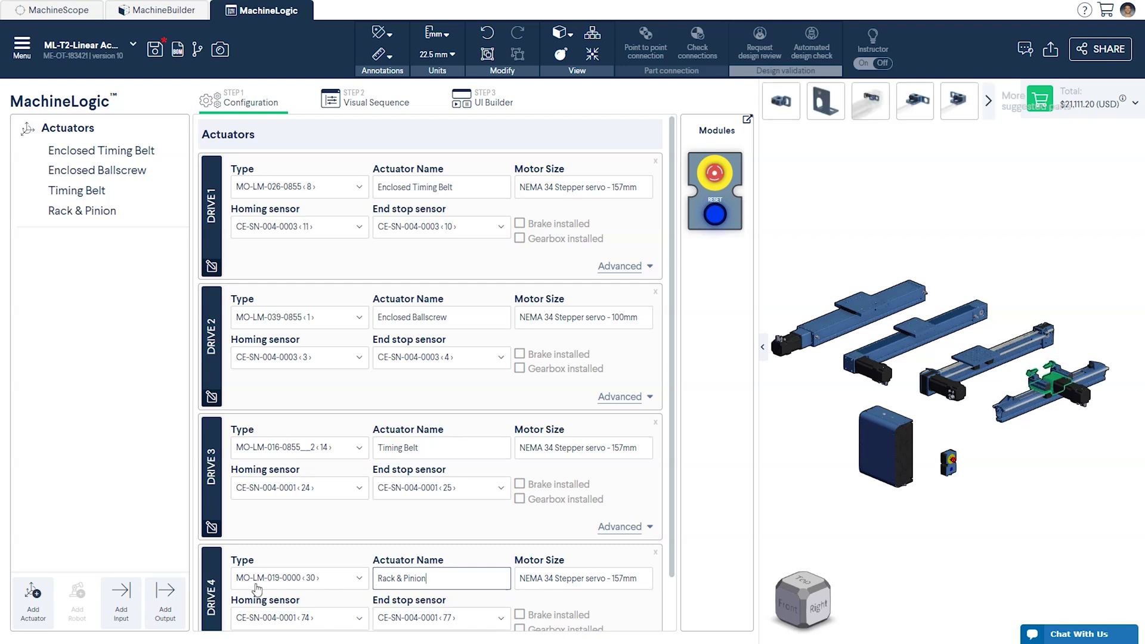
# Step: Remove the extra pneumatic actuator card from the configuration
pyautogui.click(34, 608)
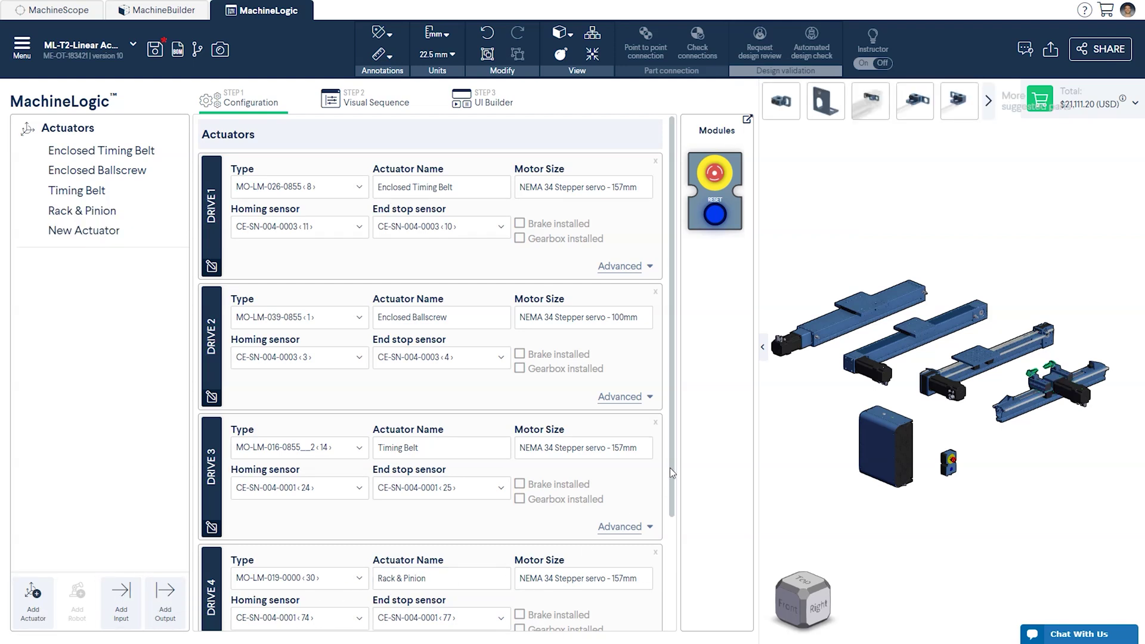
pyautogui.moveTo(670, 468); pyautogui.dragTo(664, 594)
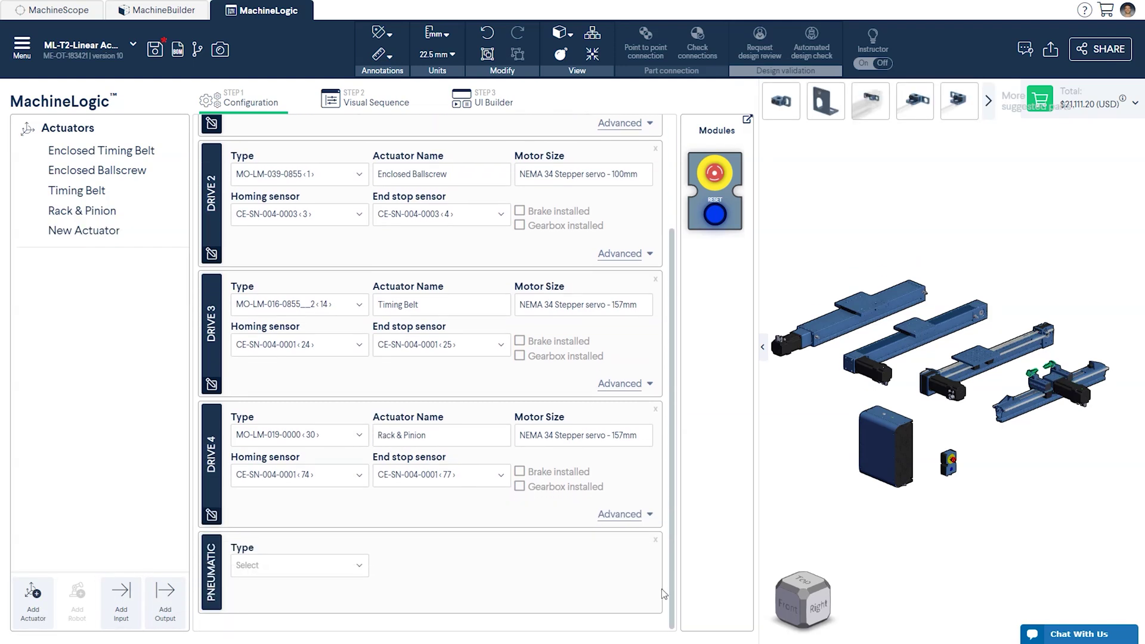
pyautogui.click(655, 541)
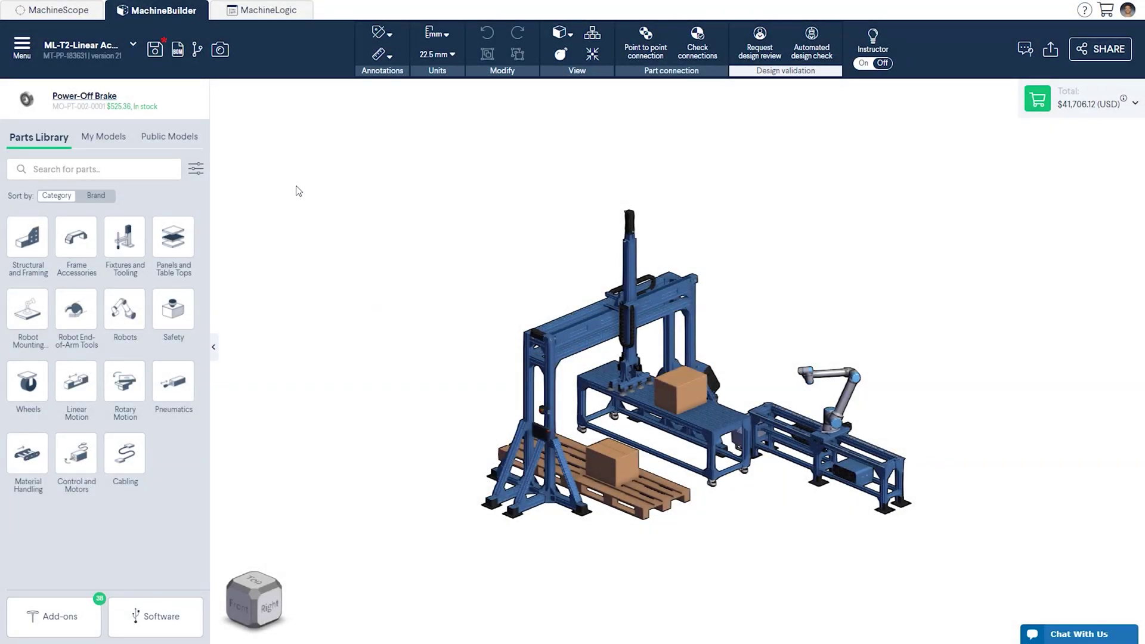
# Step: In the Visual Sequence step, add an application and name it 'Pick & Place'
pyautogui.click(251, 16)
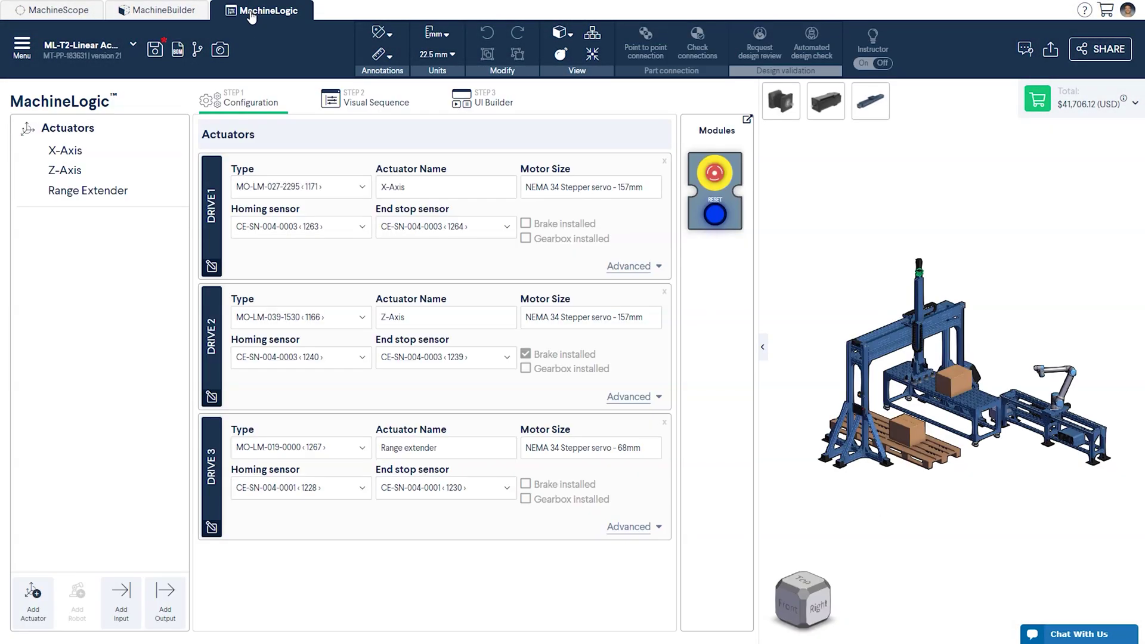
pyautogui.click(344, 104)
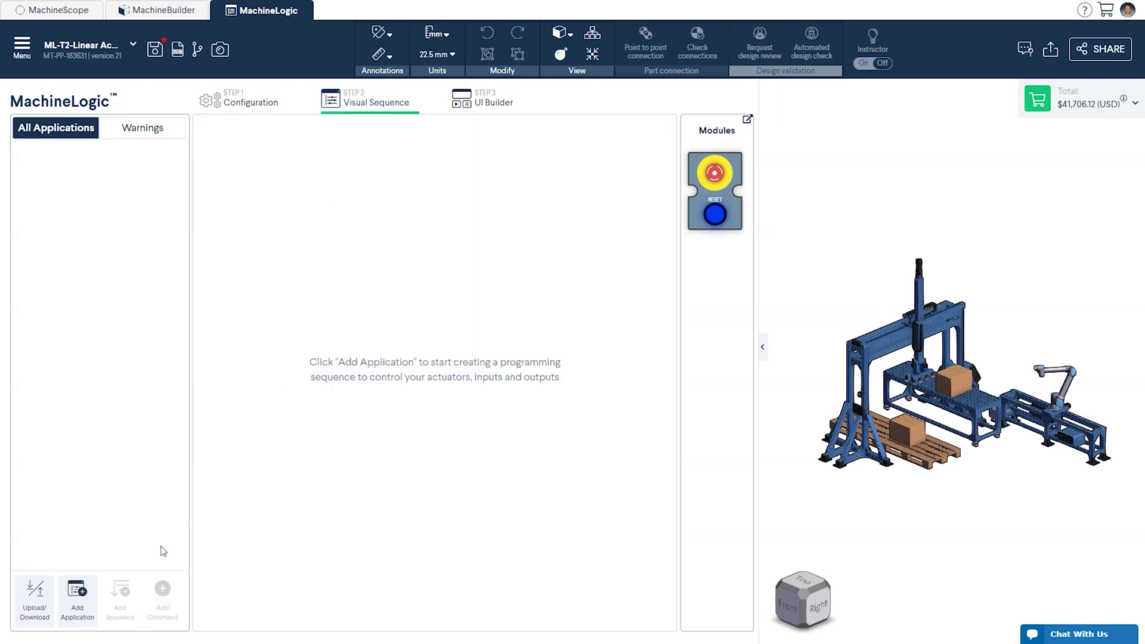
pyautogui.click(77, 591)
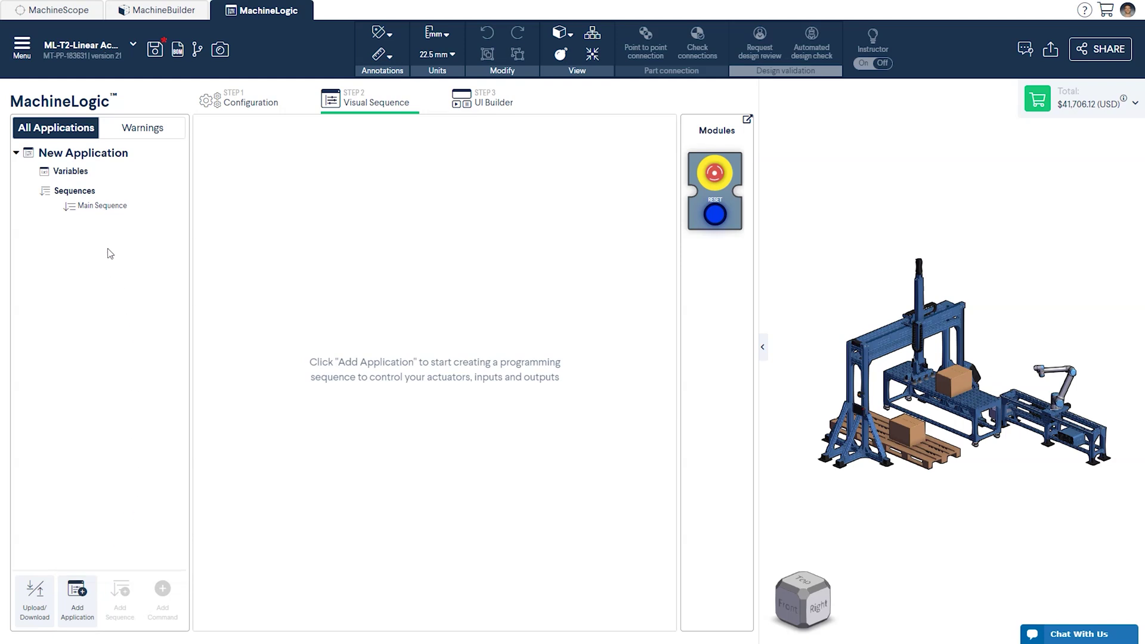
pyautogui.click(77, 172)
pyautogui.tripleClick(234, 129)
pyautogui.write('Pick & Place')
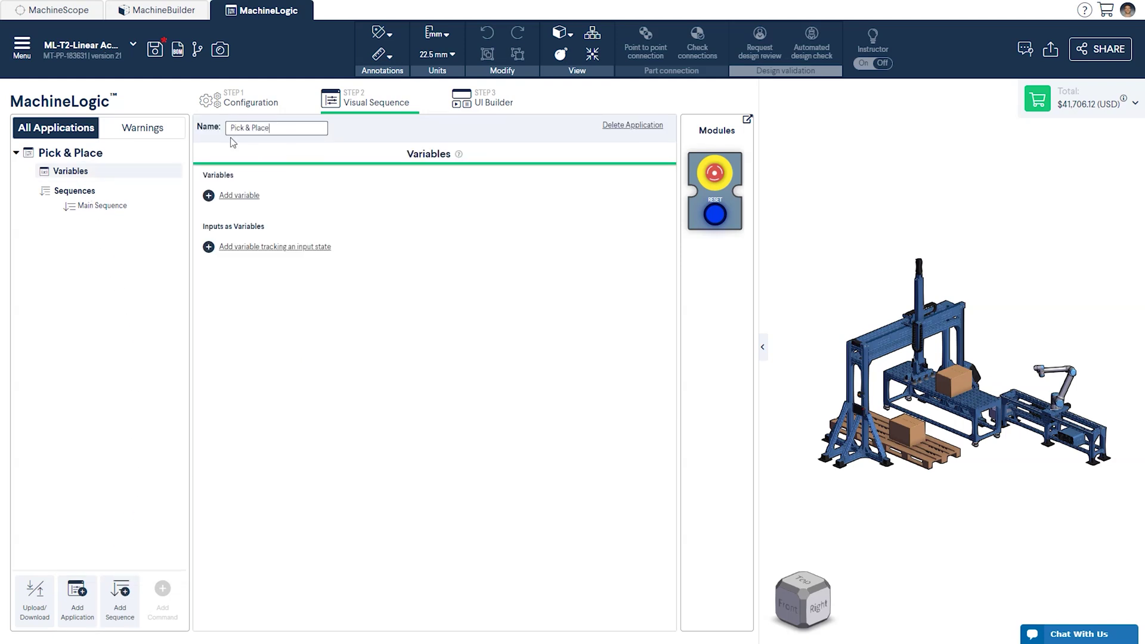
# Step: In the Main Sequence, add a first motion command that moves the Y-Axis to home
pyautogui.click(123, 208)
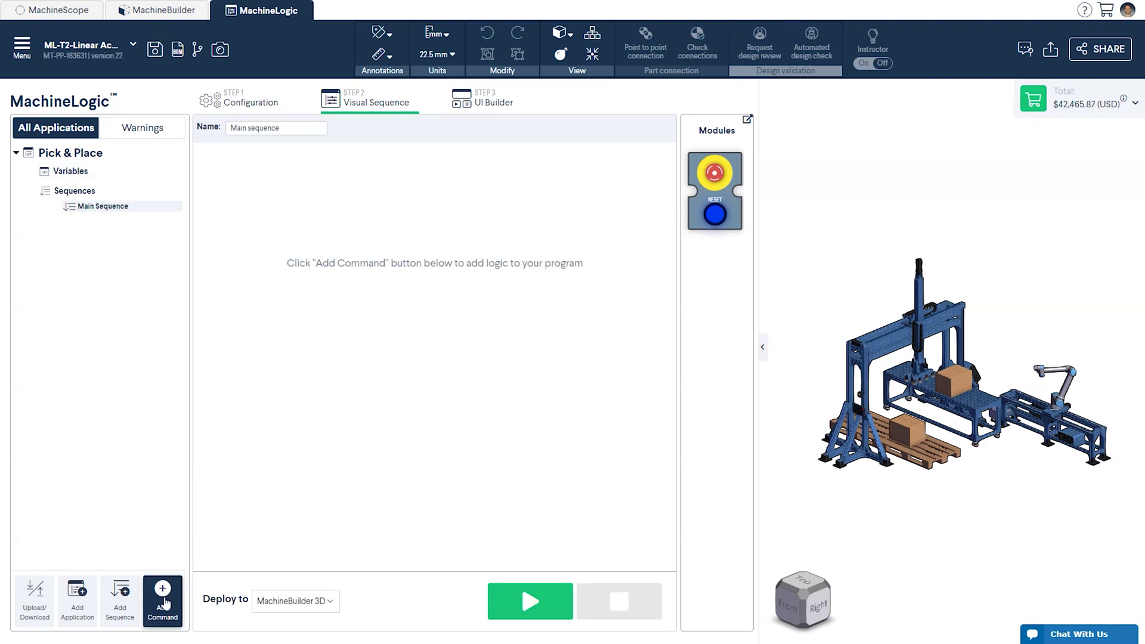
pyautogui.click(166, 603)
pyautogui.click(197, 382)
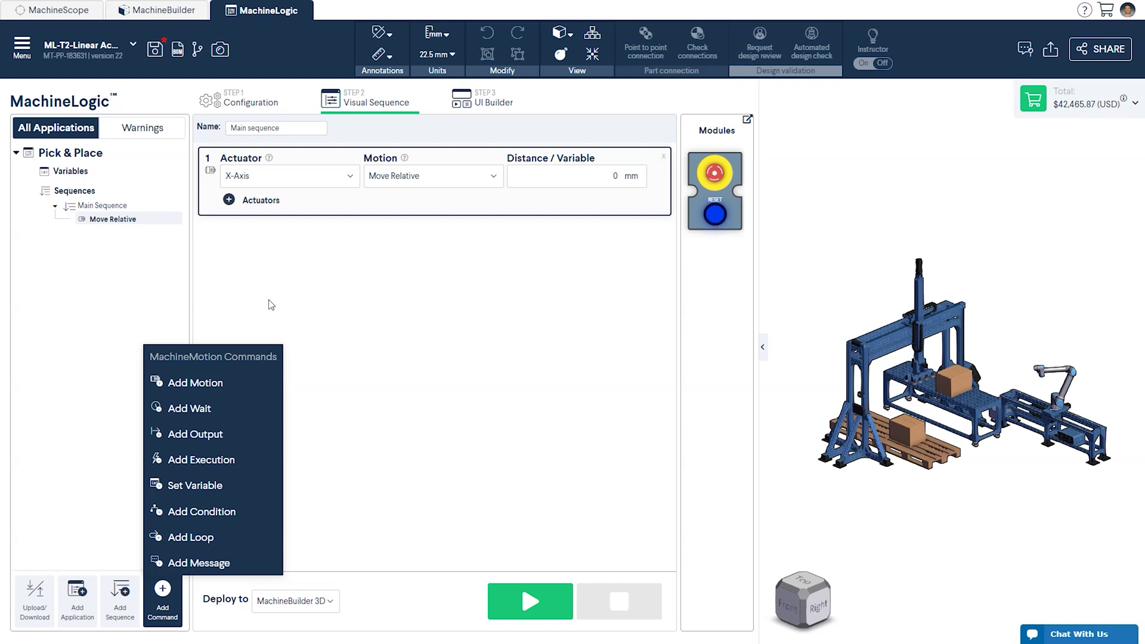
pyautogui.click(312, 179)
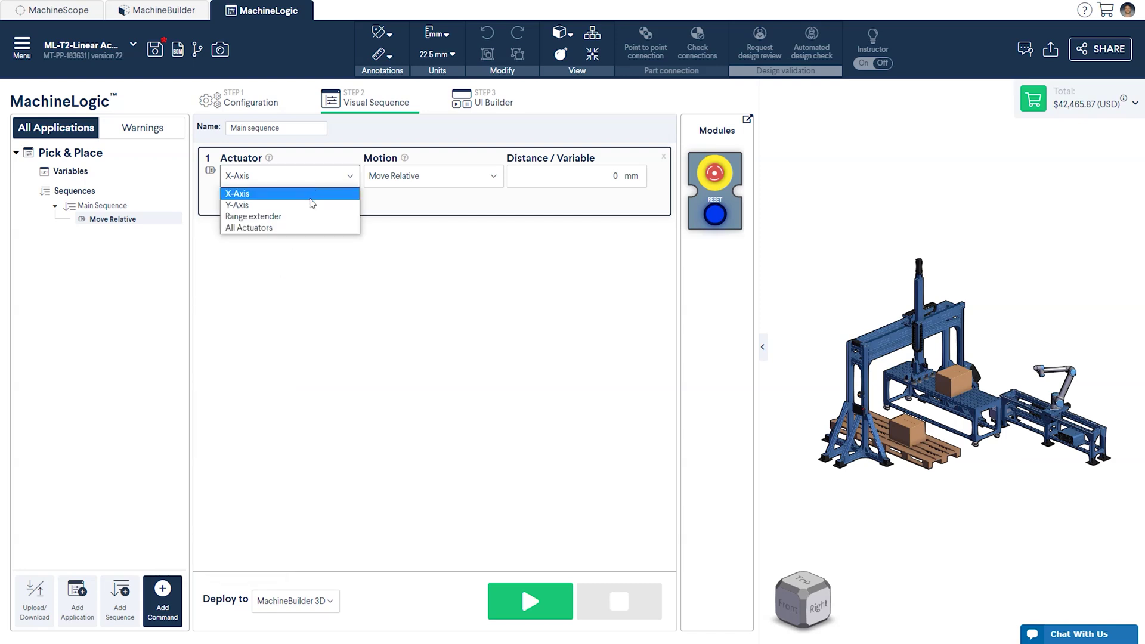
pyautogui.click(308, 205)
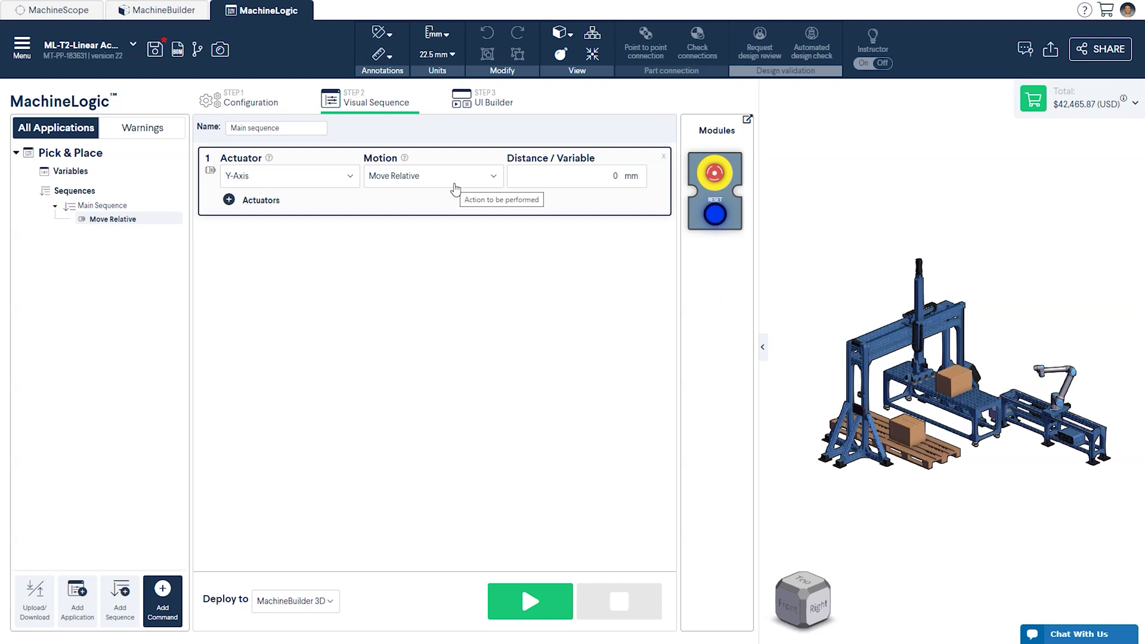
pyautogui.click(404, 158)
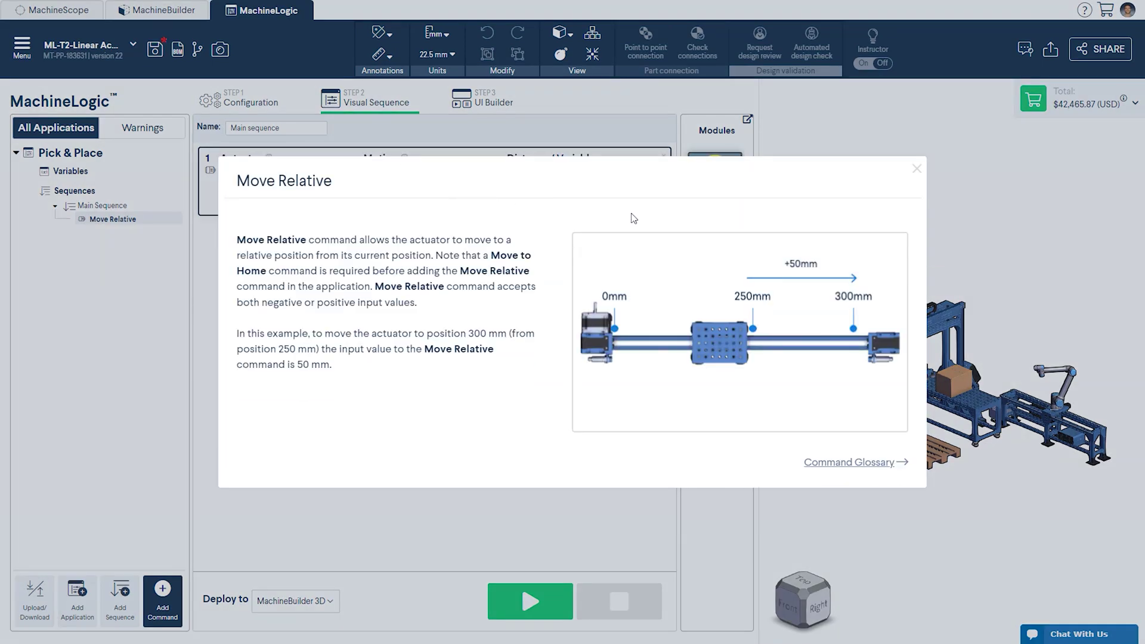
pyautogui.click(916, 169)
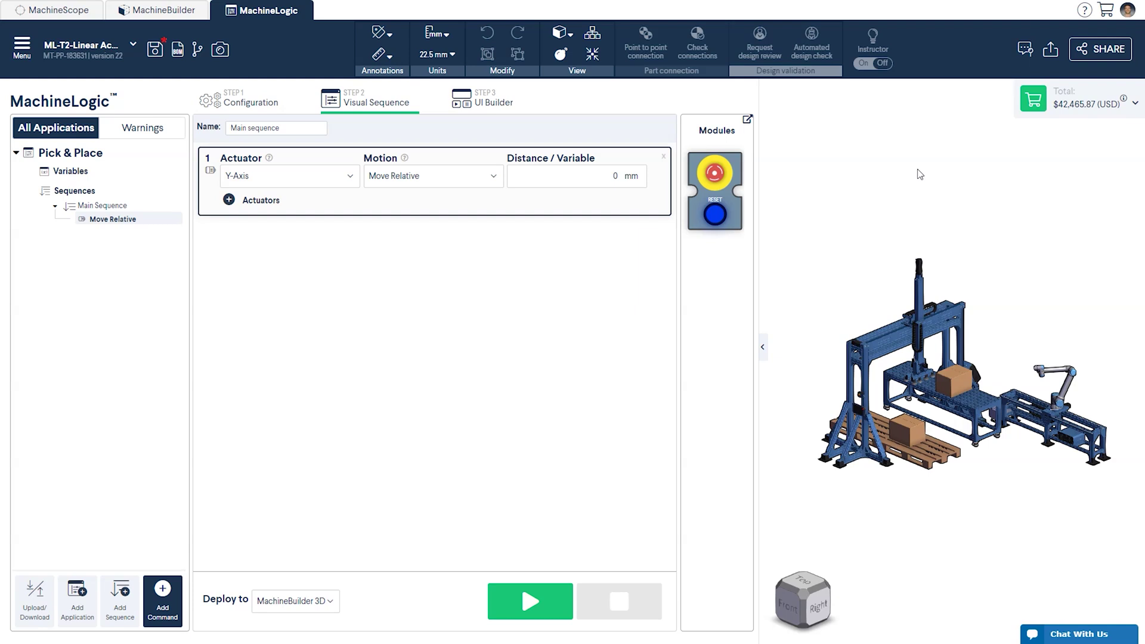
pyautogui.click(493, 176)
pyautogui.click(477, 218)
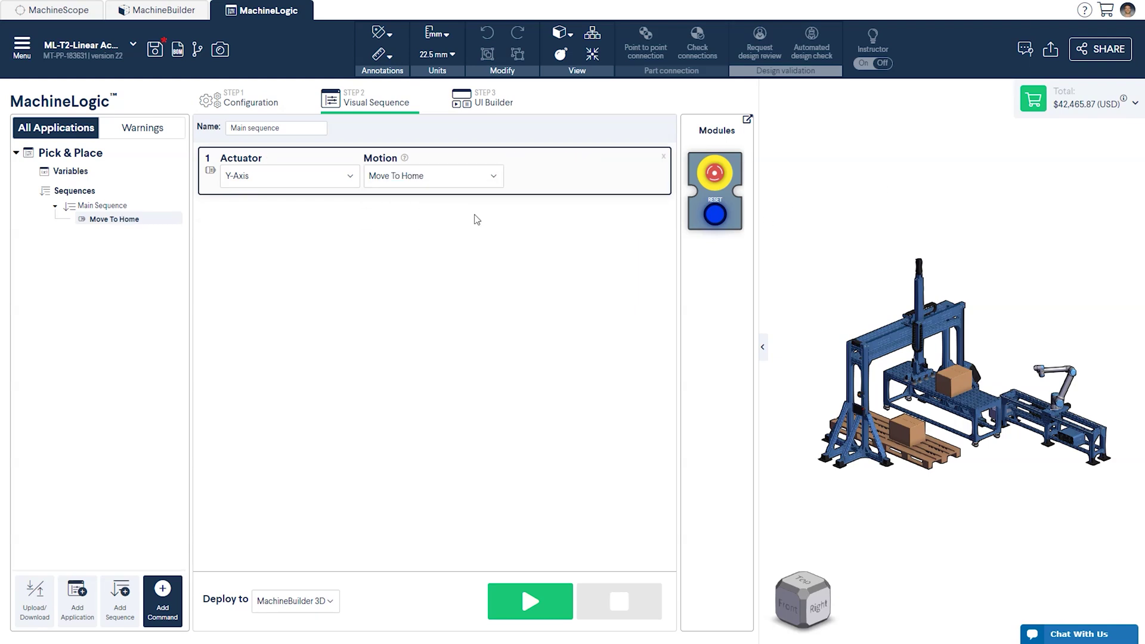
# Step: Add two more Move To Home commands, for the X-Axis and the Range extender
pyautogui.click(162, 593)
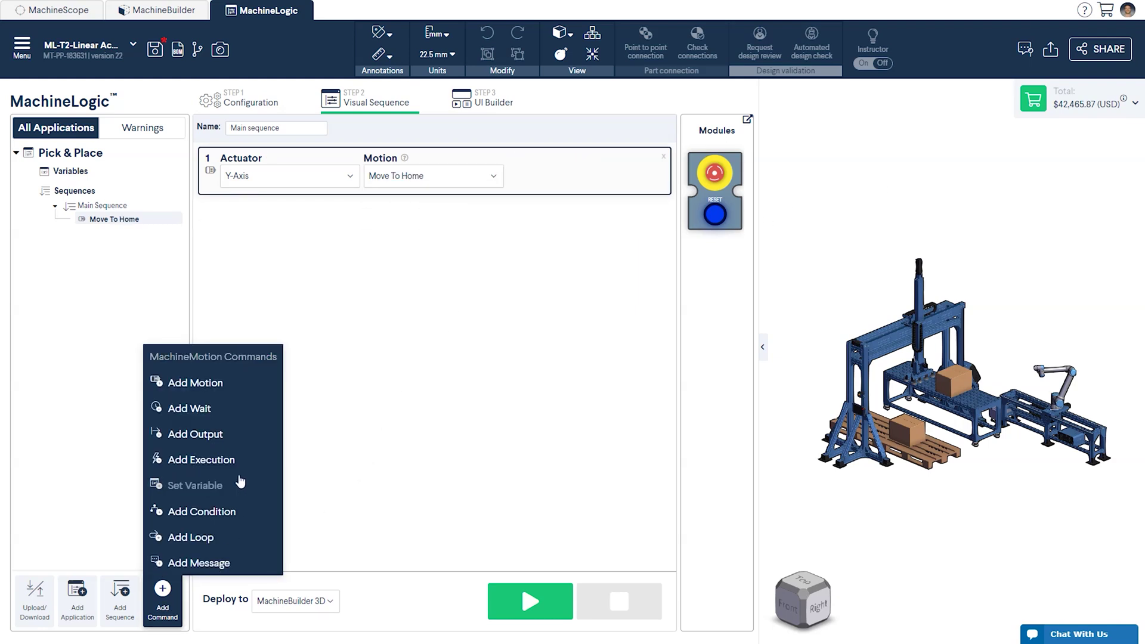
pyautogui.click(238, 388)
pyautogui.click(245, 390)
pyautogui.click(310, 362)
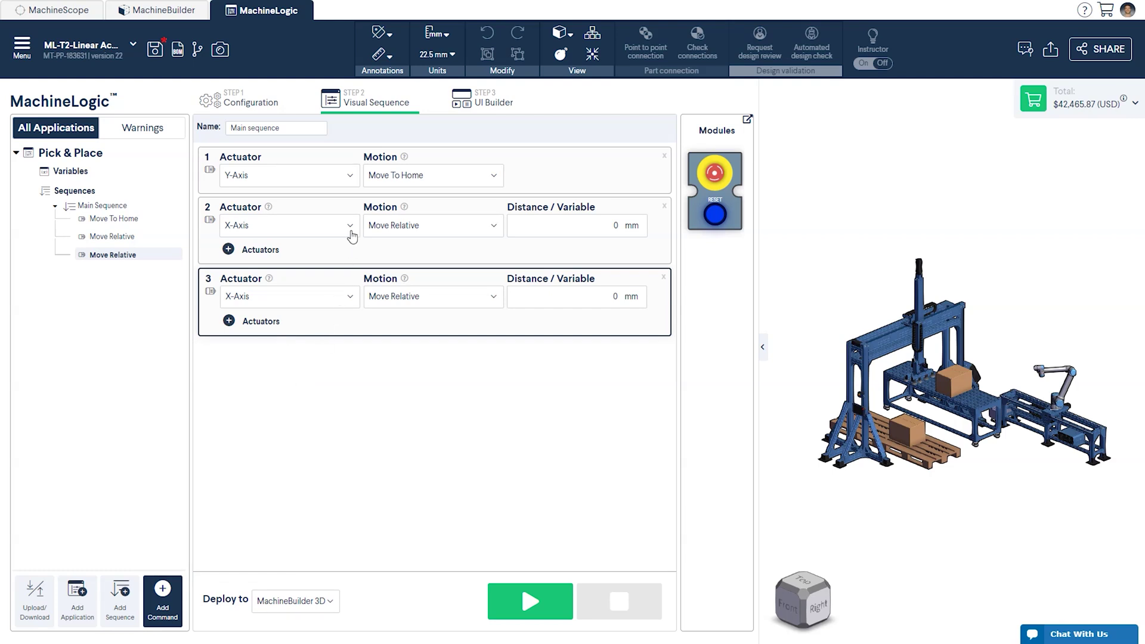
pyautogui.click(429, 226)
pyautogui.click(393, 266)
pyautogui.click(298, 276)
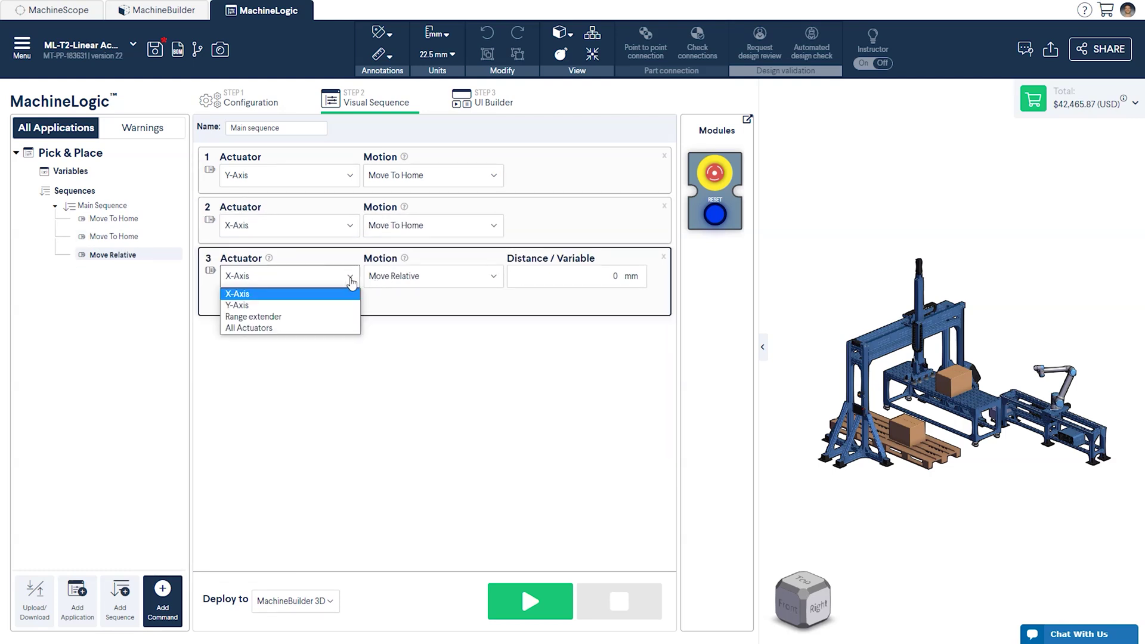
pyautogui.click(310, 317)
pyautogui.click(408, 279)
pyautogui.click(405, 318)
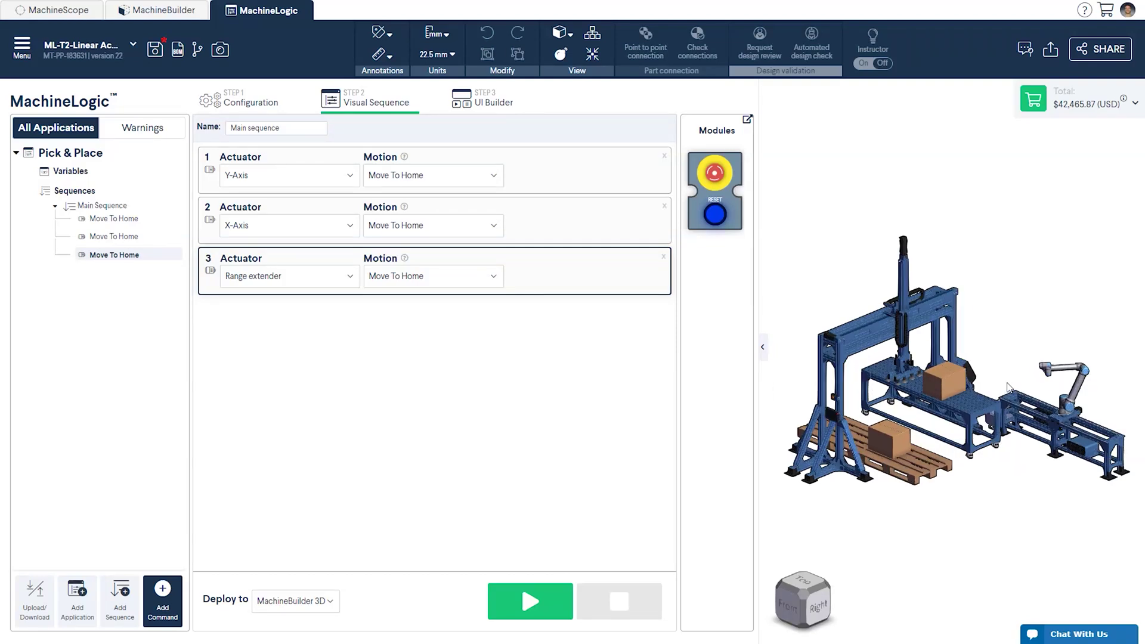
pyautogui.scroll(2, 1007, 388)
# Step: Play the three Move To Home commands in the 3D simulation, running them twice
pyautogui.rightClick(813, 346)
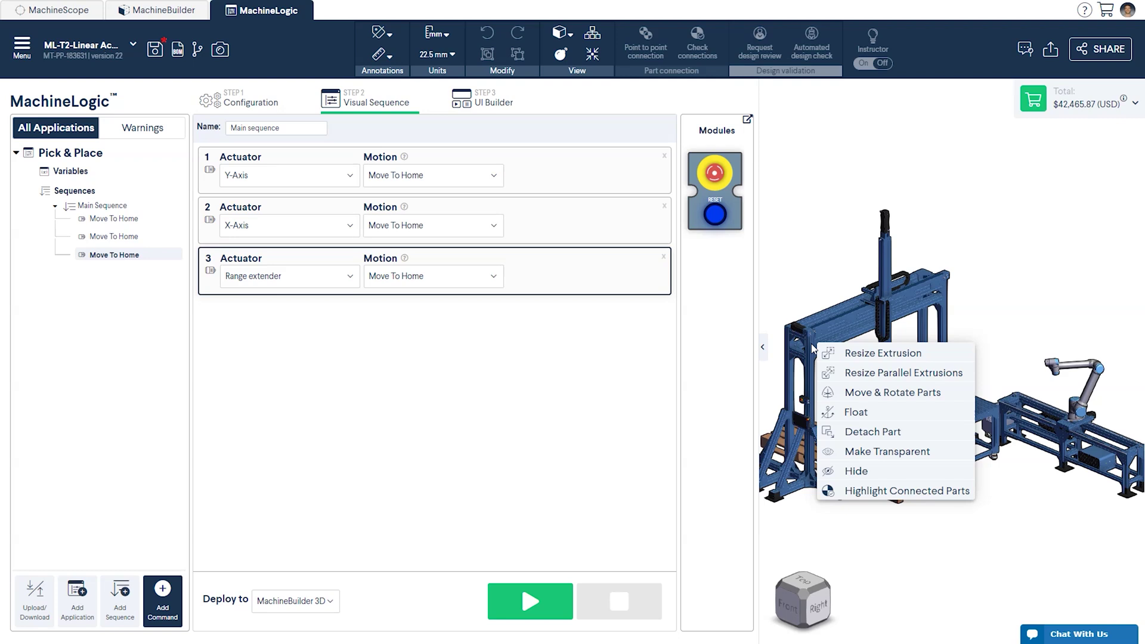
pyautogui.click(855, 412)
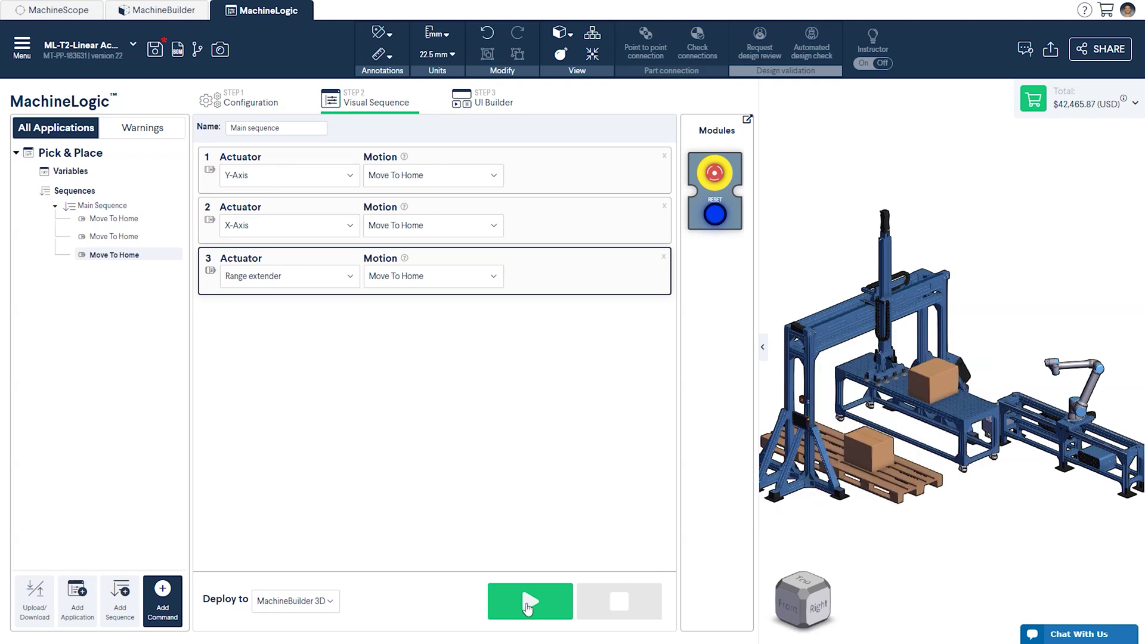
pyautogui.click(528, 603)
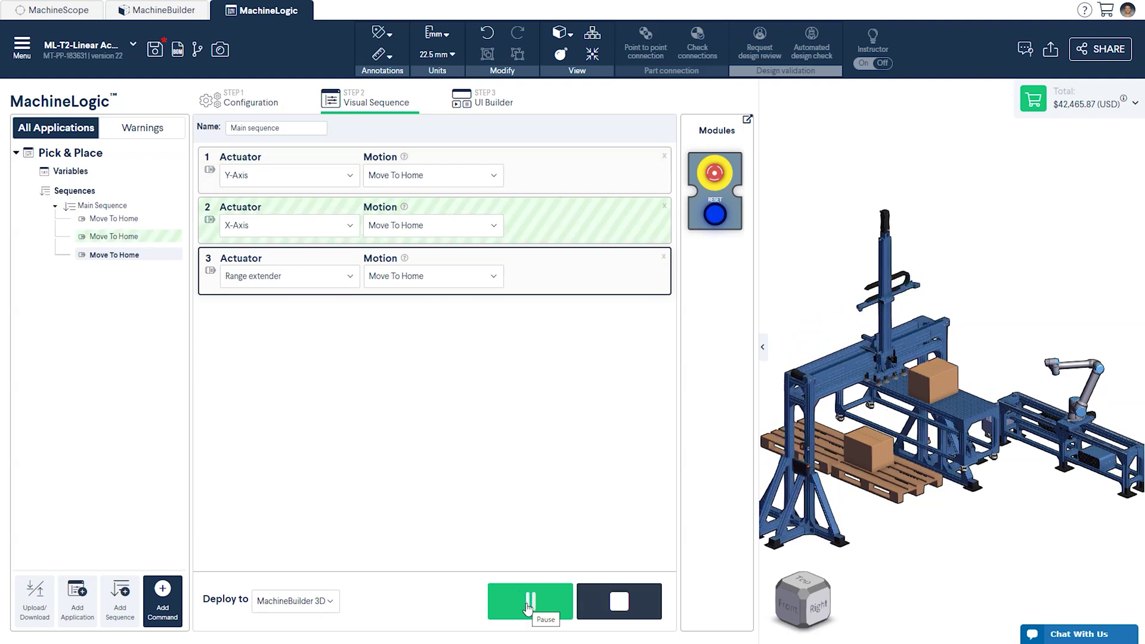
pyautogui.rightClick(819, 369)
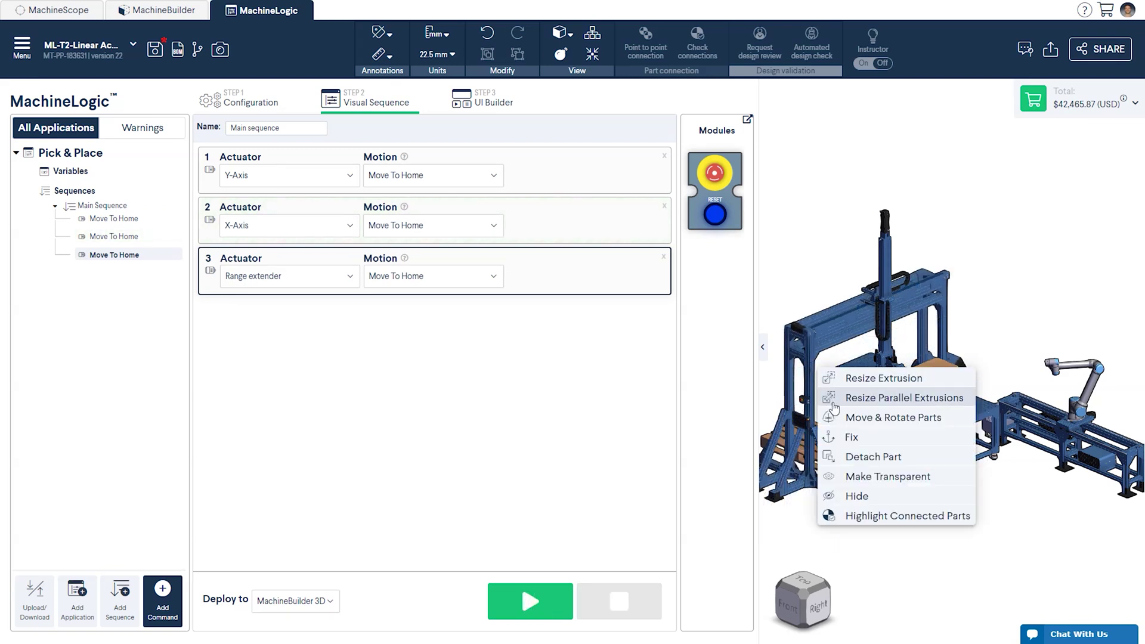
pyautogui.click(841, 437)
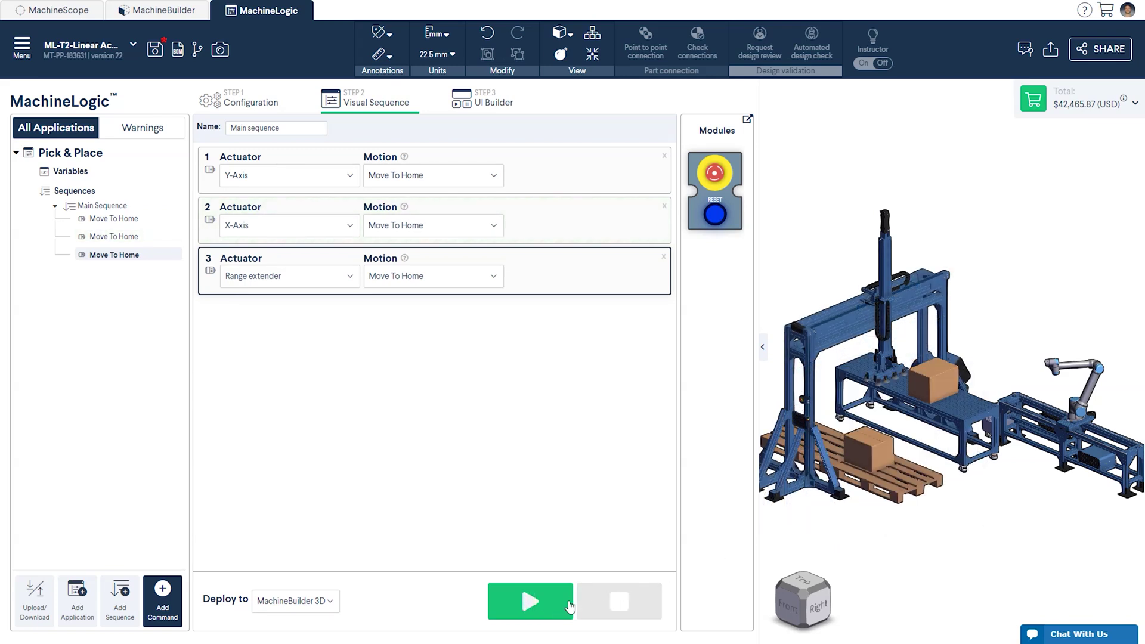
pyautogui.click(528, 603)
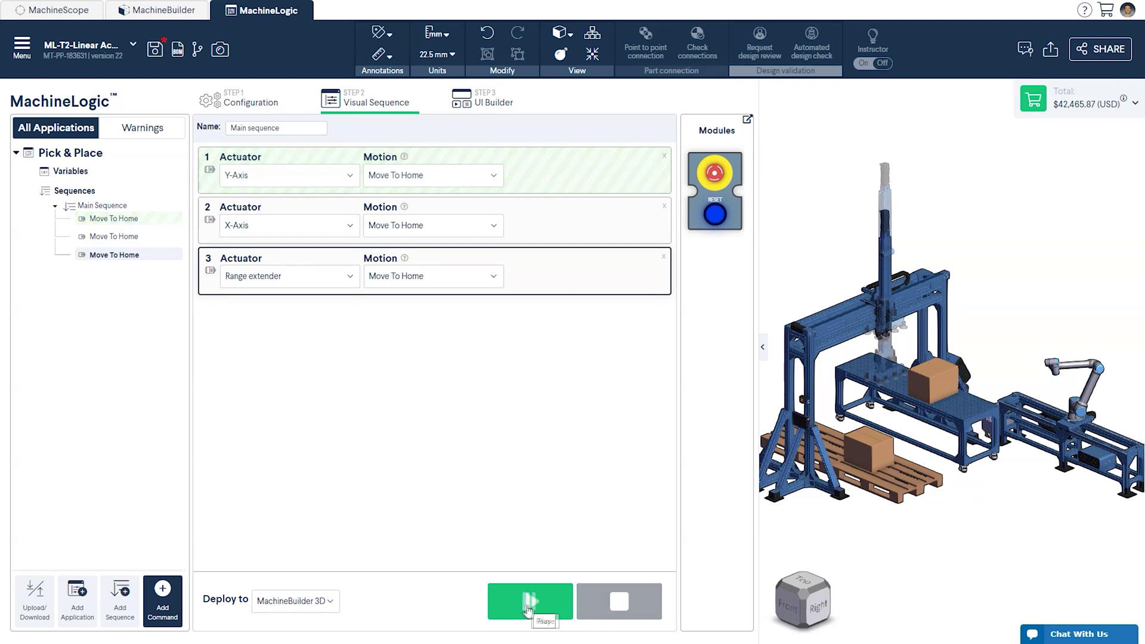
# Step: Add a fourth motion command that applies to All Actuators
pyautogui.click(162, 596)
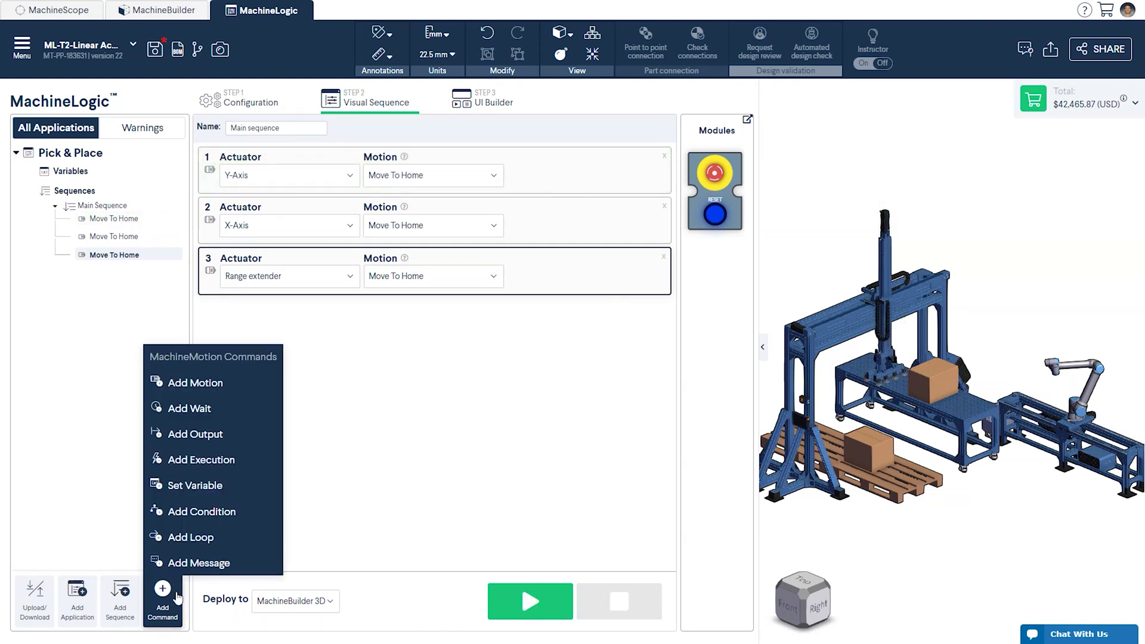
pyautogui.click(200, 384)
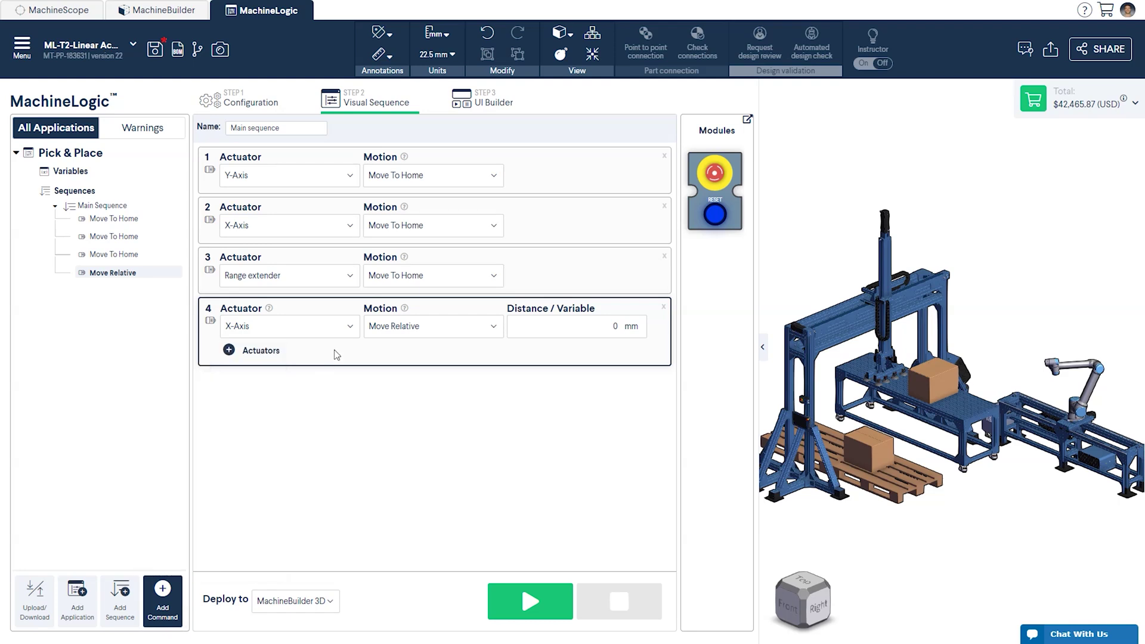
pyautogui.click(346, 327)
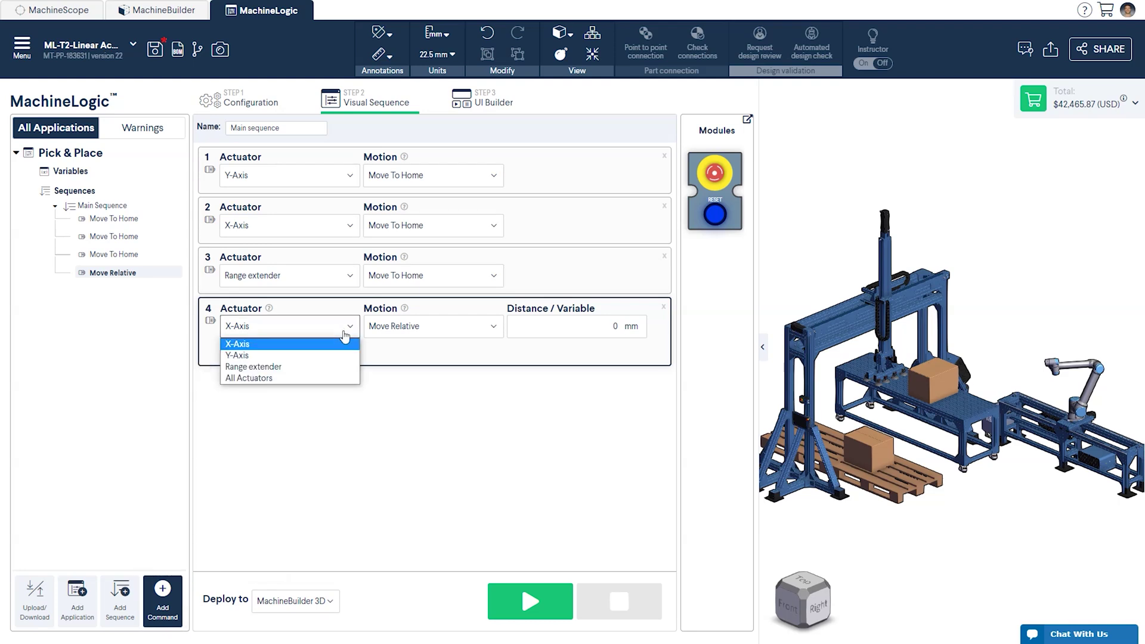
pyautogui.click(324, 379)
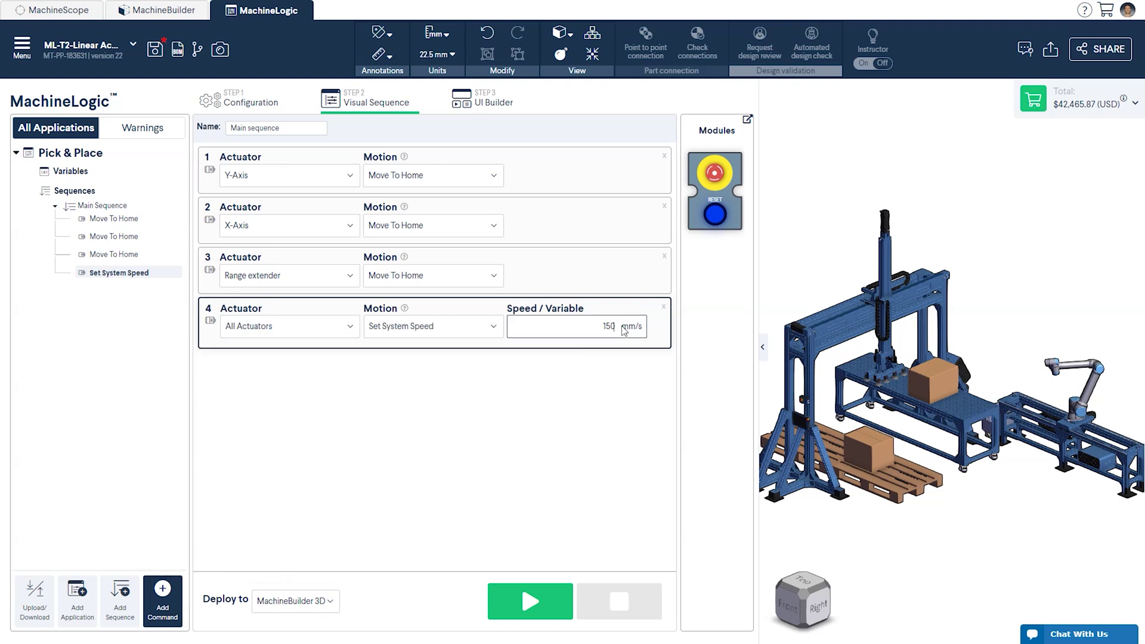
# Step: Add an All Actuators Set System Acceleration step of 1500 mm/s² and move it above the speed step
pyautogui.click(162, 594)
pyautogui.click(197, 381)
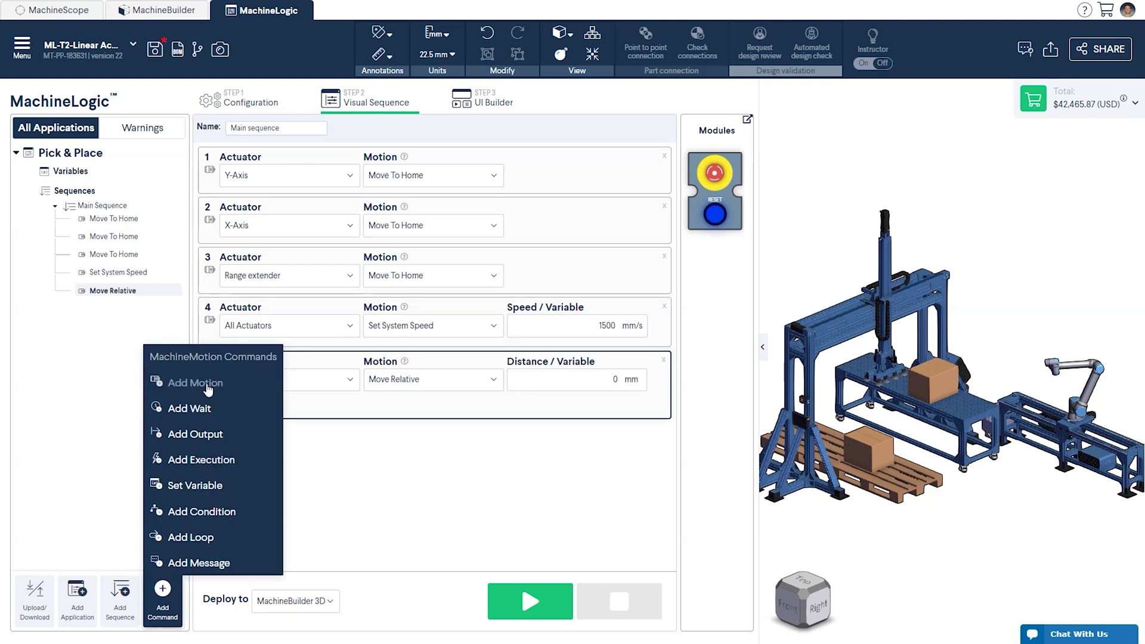
pyautogui.click(325, 379)
pyautogui.click(338, 426)
pyautogui.click(433, 379)
pyautogui.click(411, 408)
pyautogui.click(625, 383)
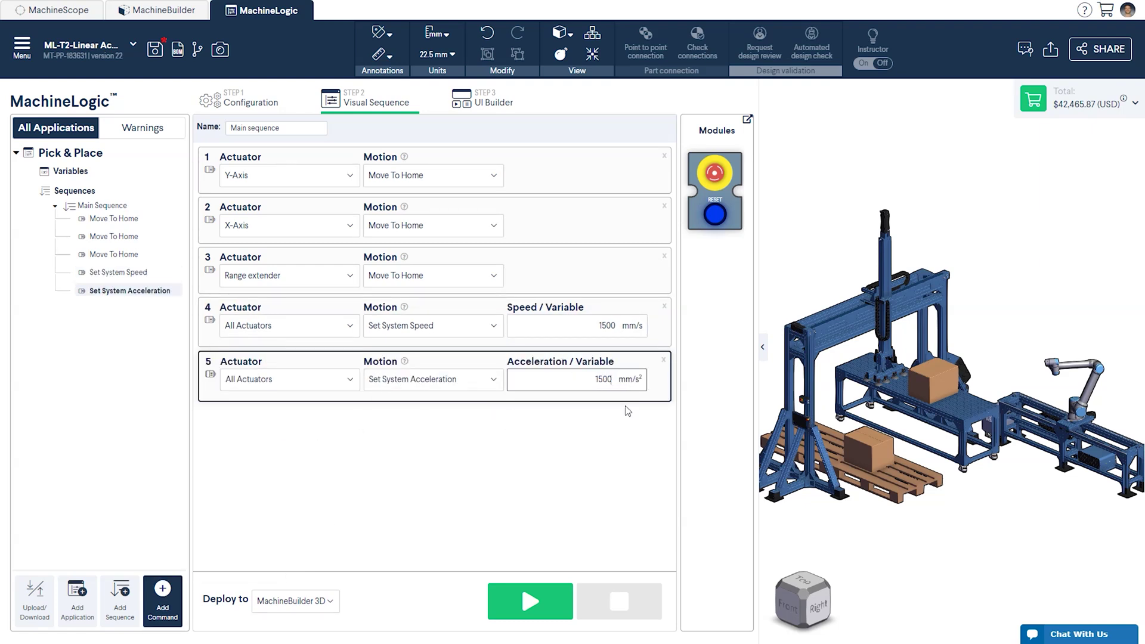
pyautogui.click(608, 449)
pyautogui.moveTo(213, 324); pyautogui.dragTo(219, 389)
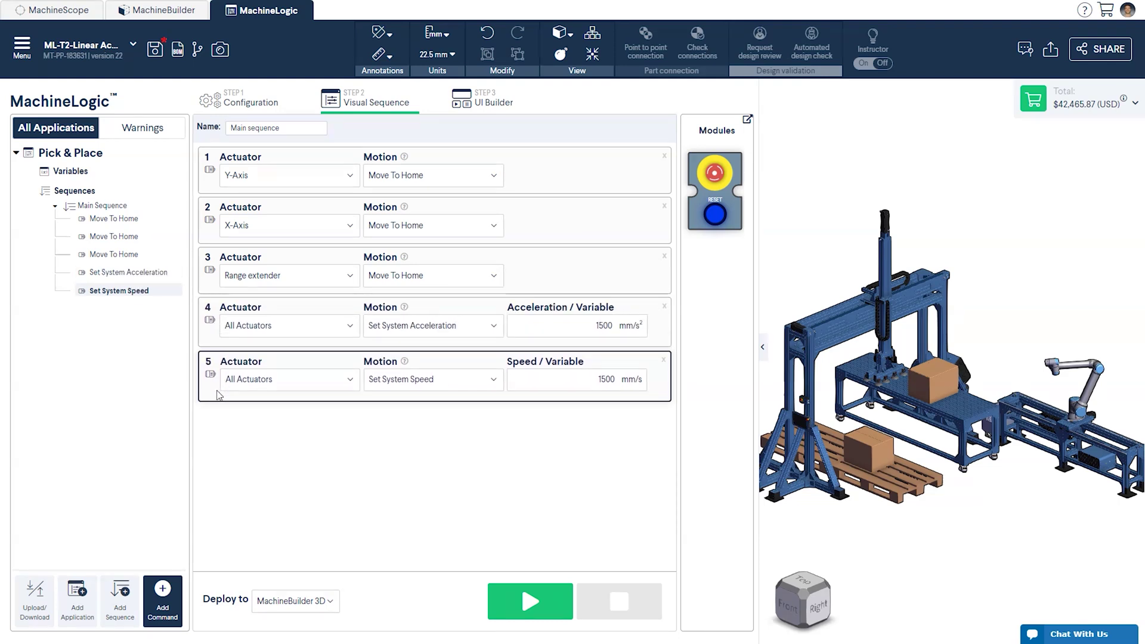
# Step: Add two motion steps and make step 6 a 300 mm relative Y-Axis move
pyautogui.click(164, 593)
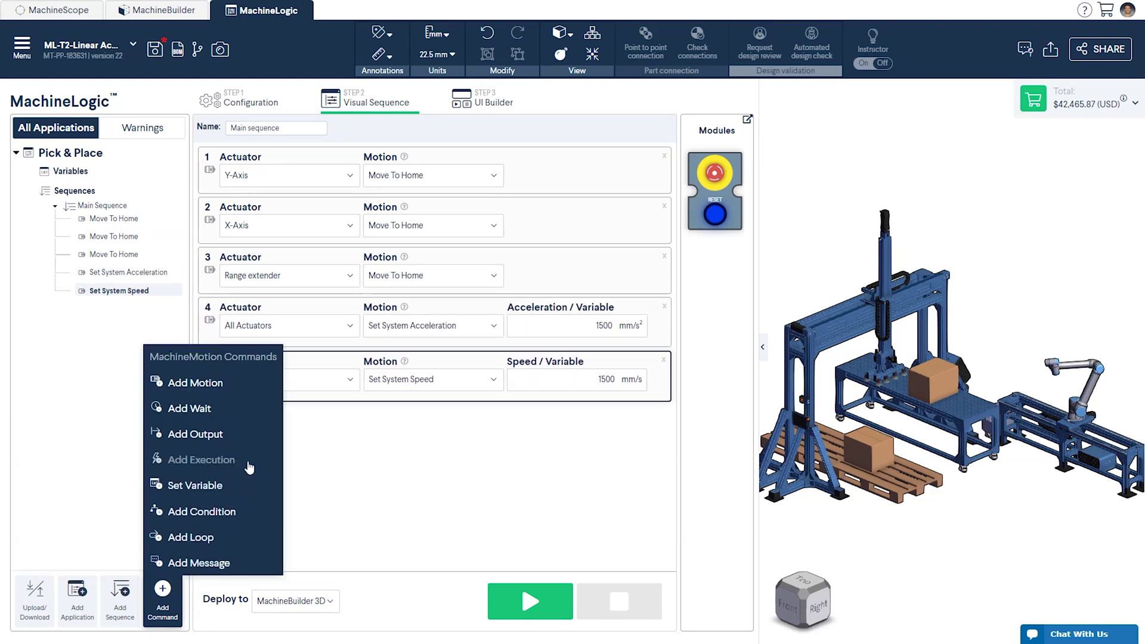
pyautogui.click(257, 393)
pyautogui.click(257, 392)
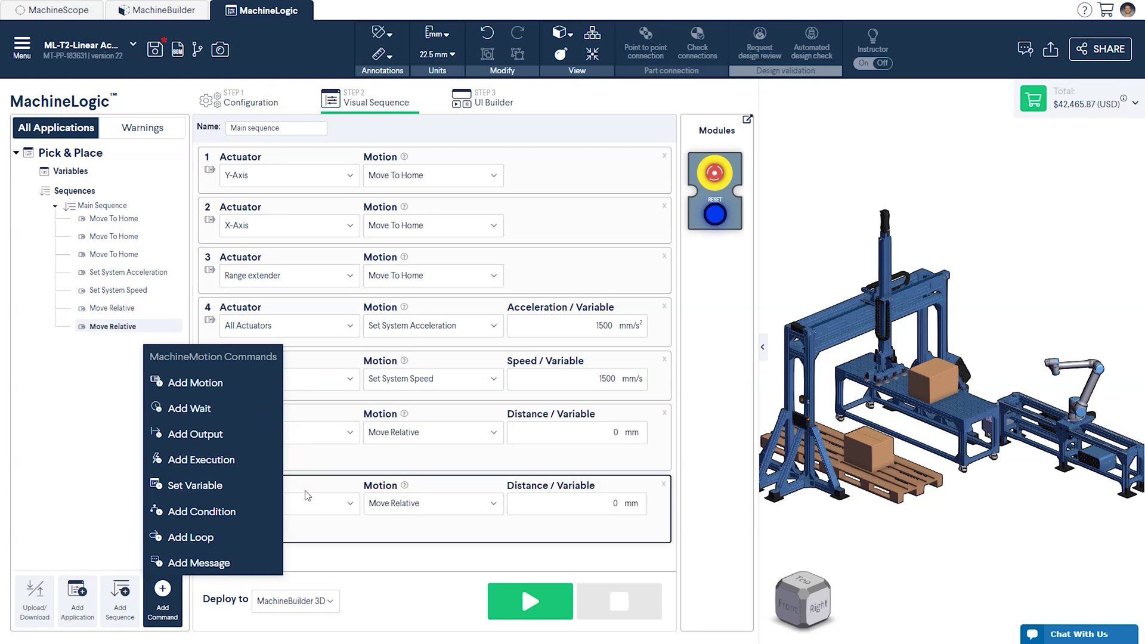
pyautogui.click(316, 556)
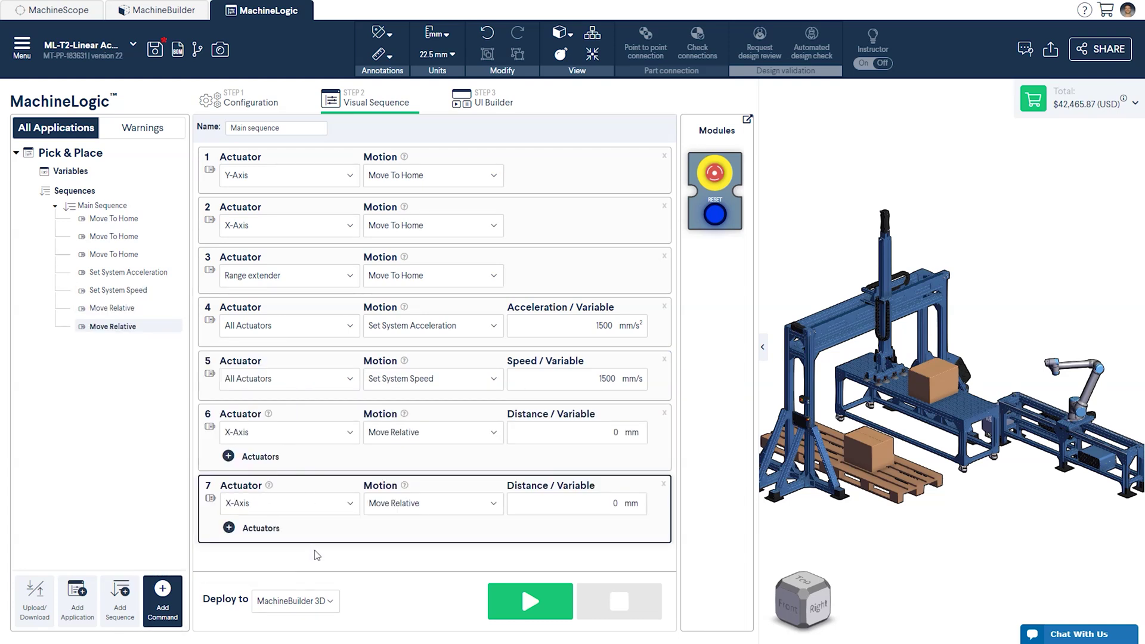
pyautogui.click(332, 432)
pyautogui.click(328, 460)
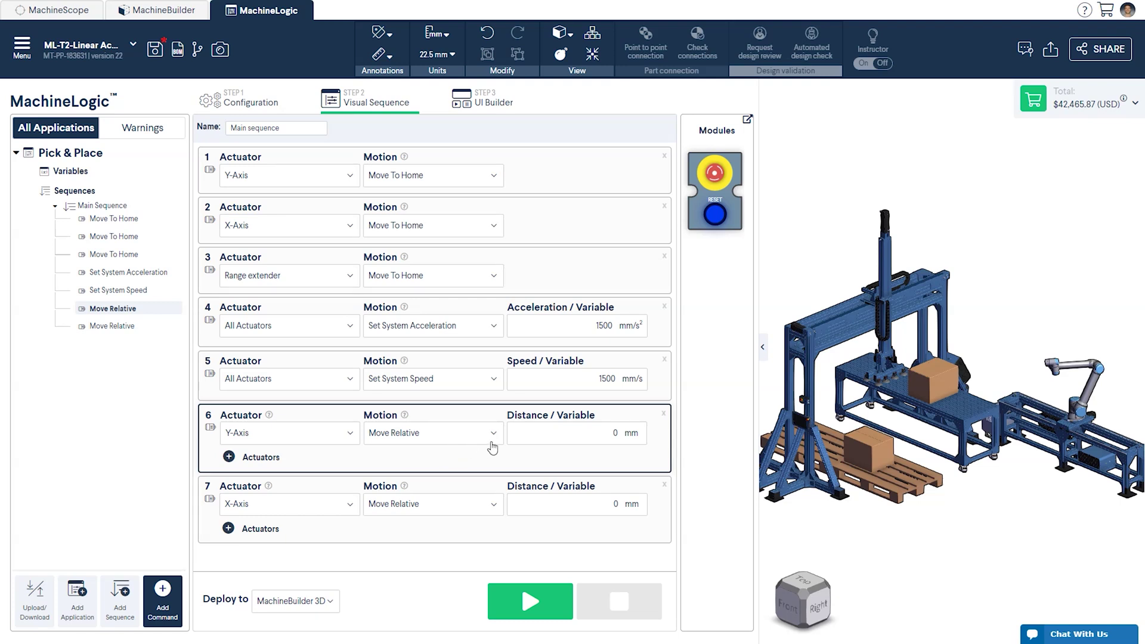
pyautogui.click(625, 439)
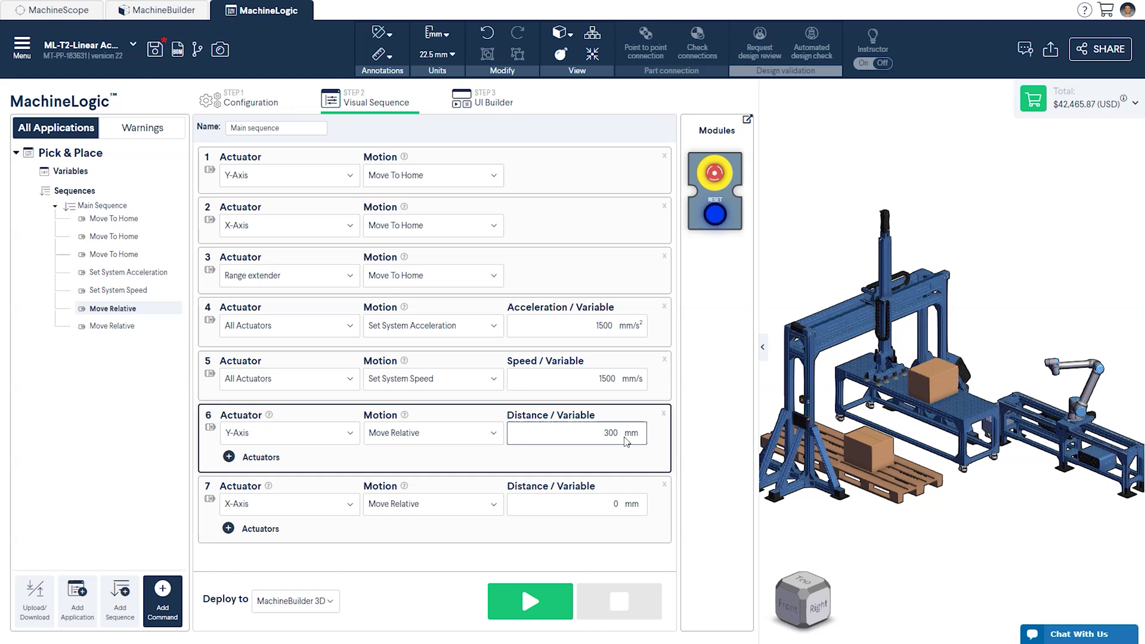
# Step: Make step 7 an X-Axis Move To Position taught at 329.84 mm from the carriage in 3D
pyautogui.click(489, 504)
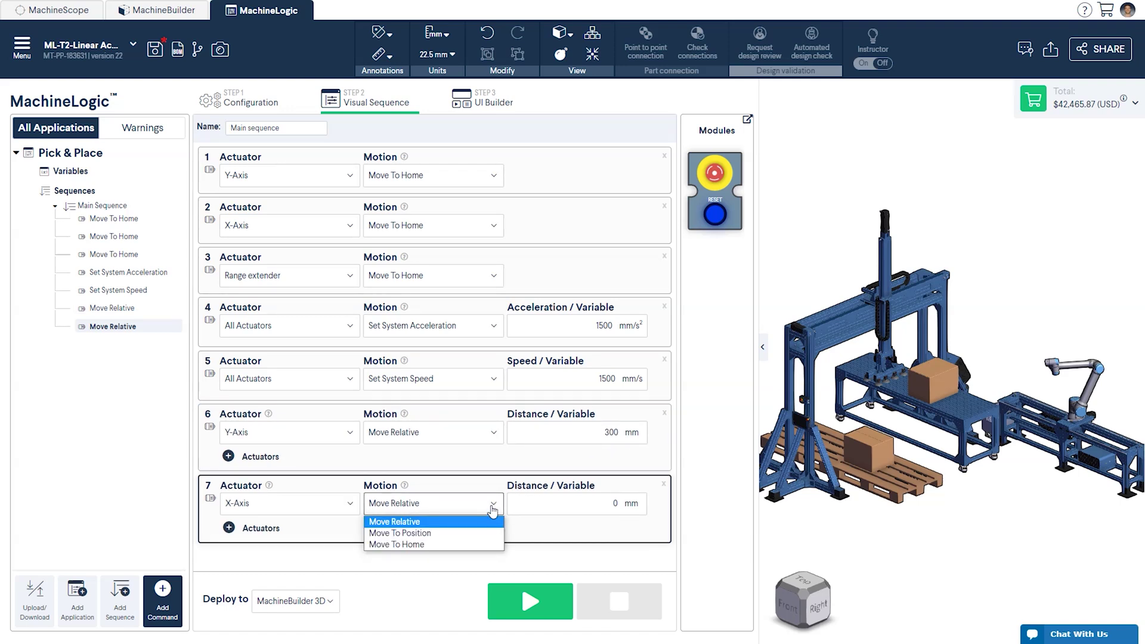
pyautogui.click(487, 531)
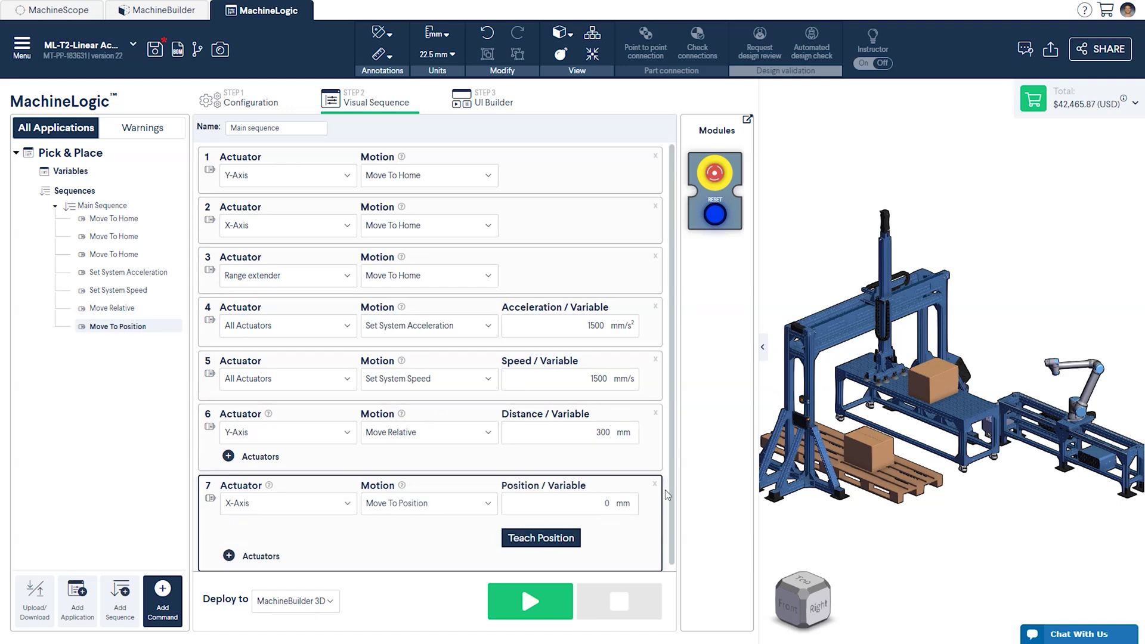
pyautogui.click(599, 499)
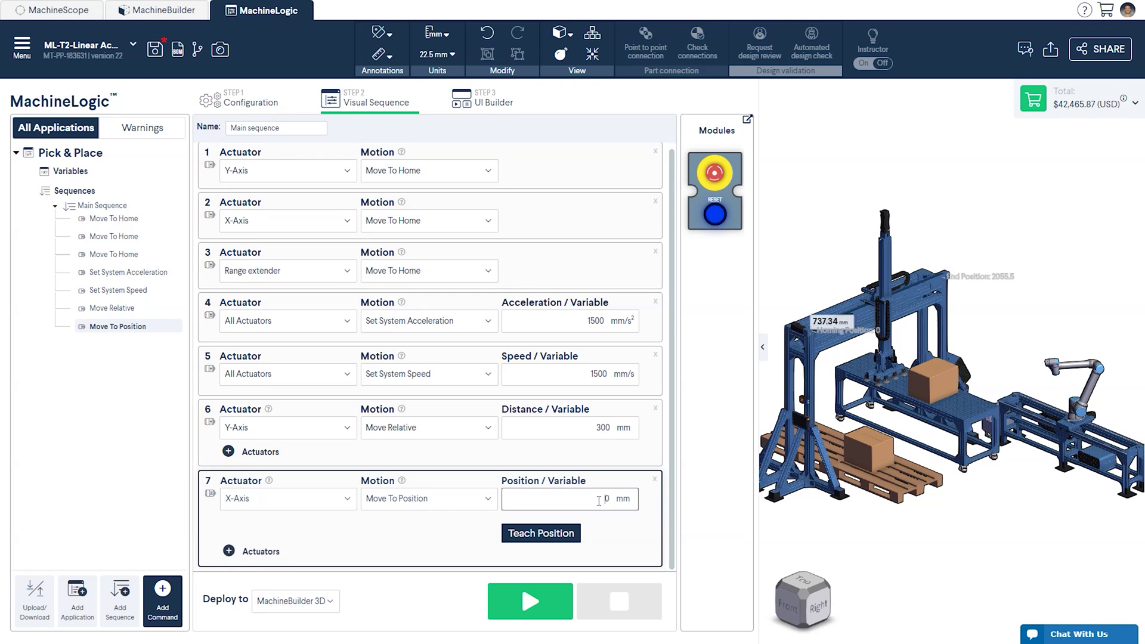
pyautogui.moveTo(599, 500); pyautogui.dragTo(615, 506)
pyautogui.press('Return')
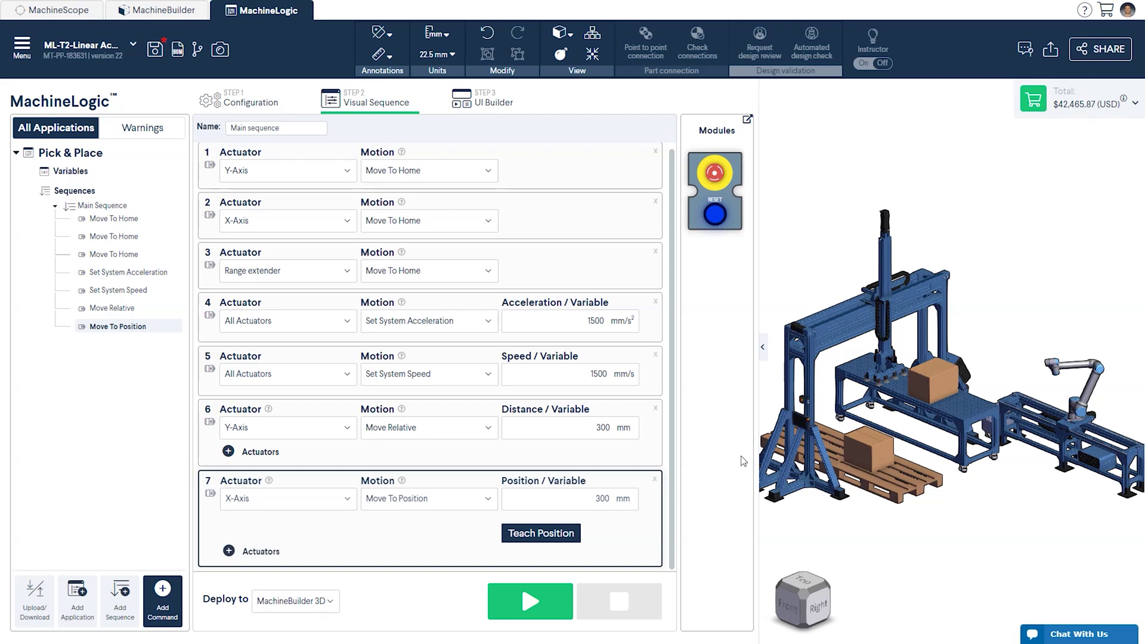
pyautogui.click(833, 327)
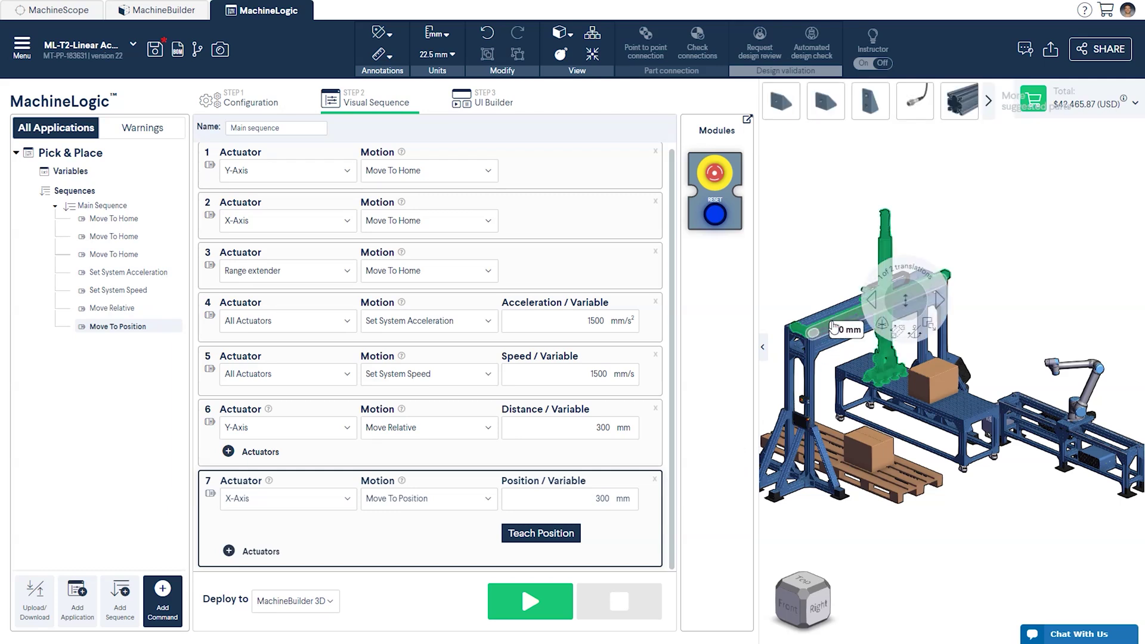
pyautogui.moveTo(834, 326); pyautogui.dragTo(795, 347)
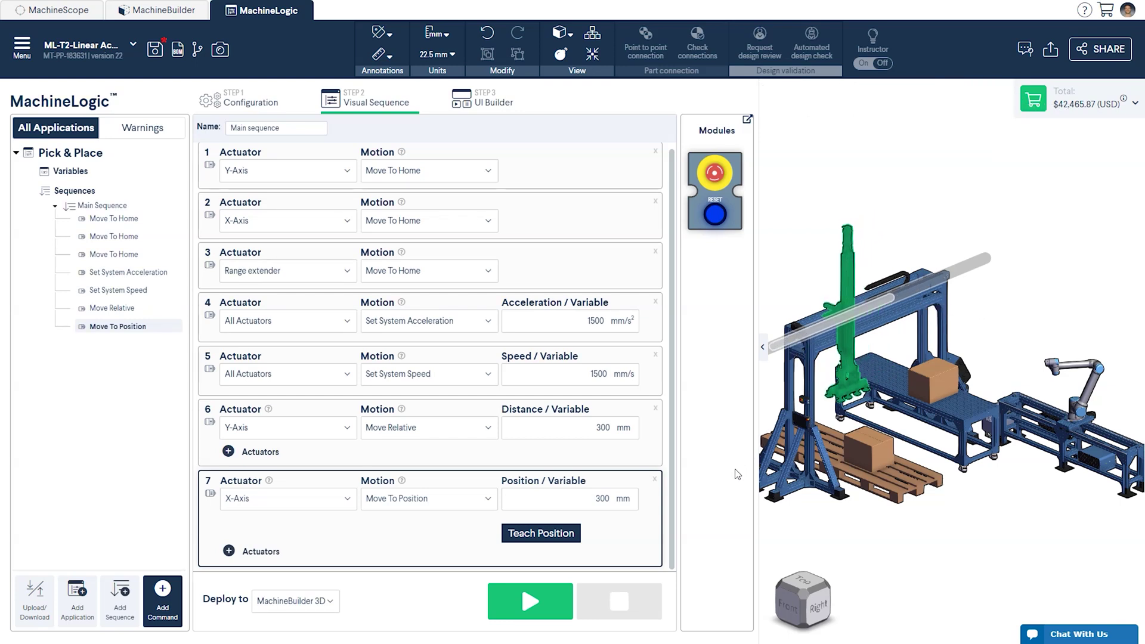
pyautogui.click(558, 537)
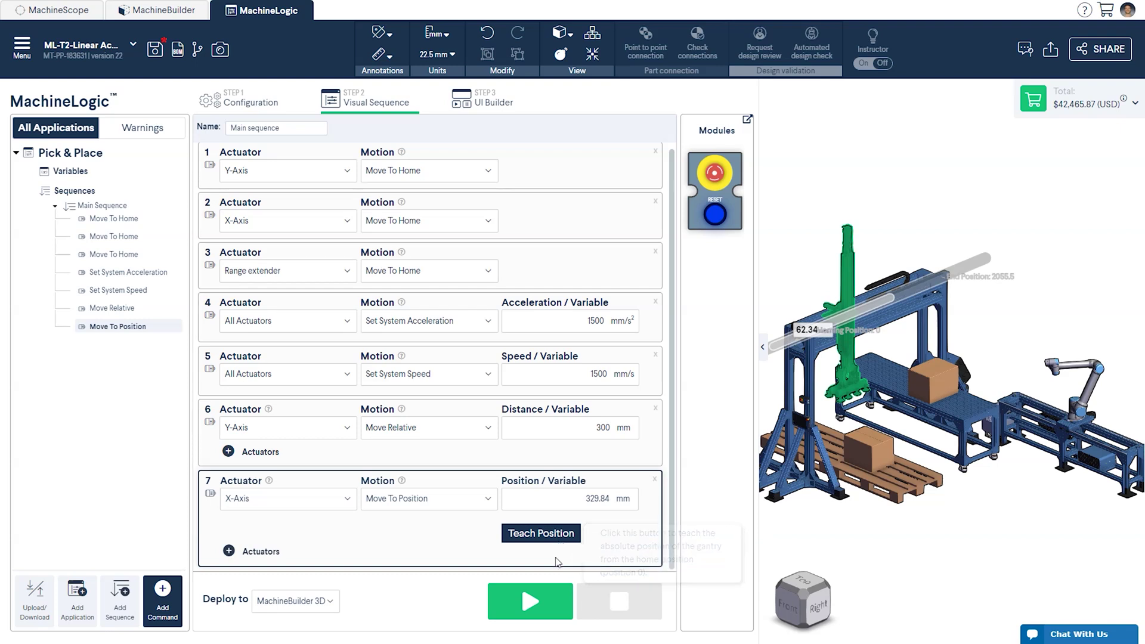
# Step: Run all seven Main Sequence steps in the 3D simulation, then pause it
pyautogui.click(531, 604)
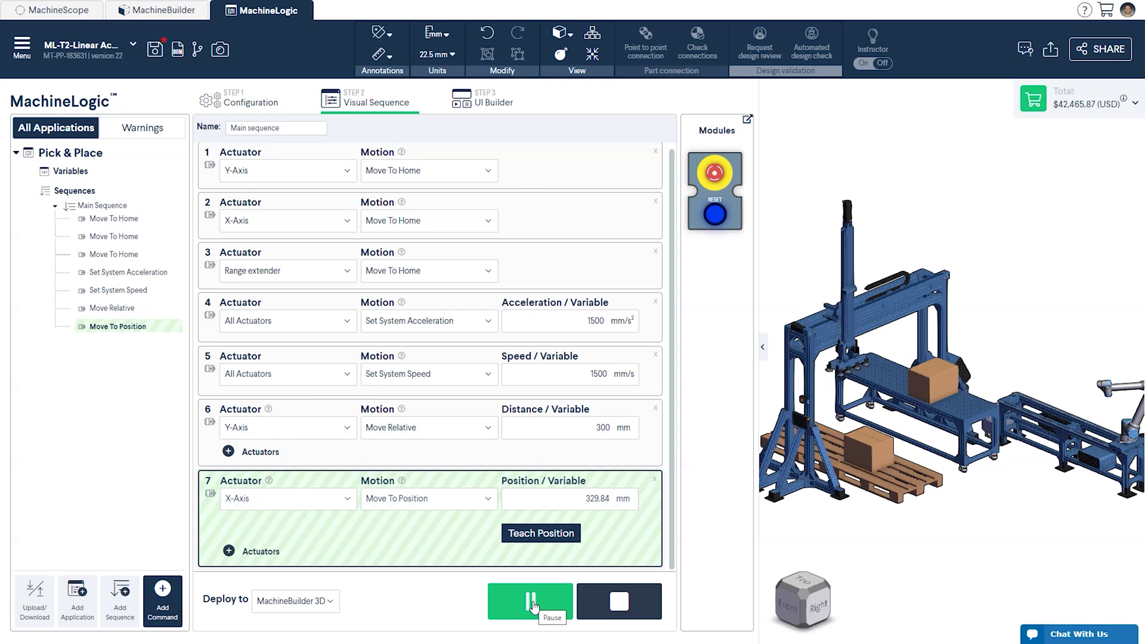
pyautogui.click(531, 602)
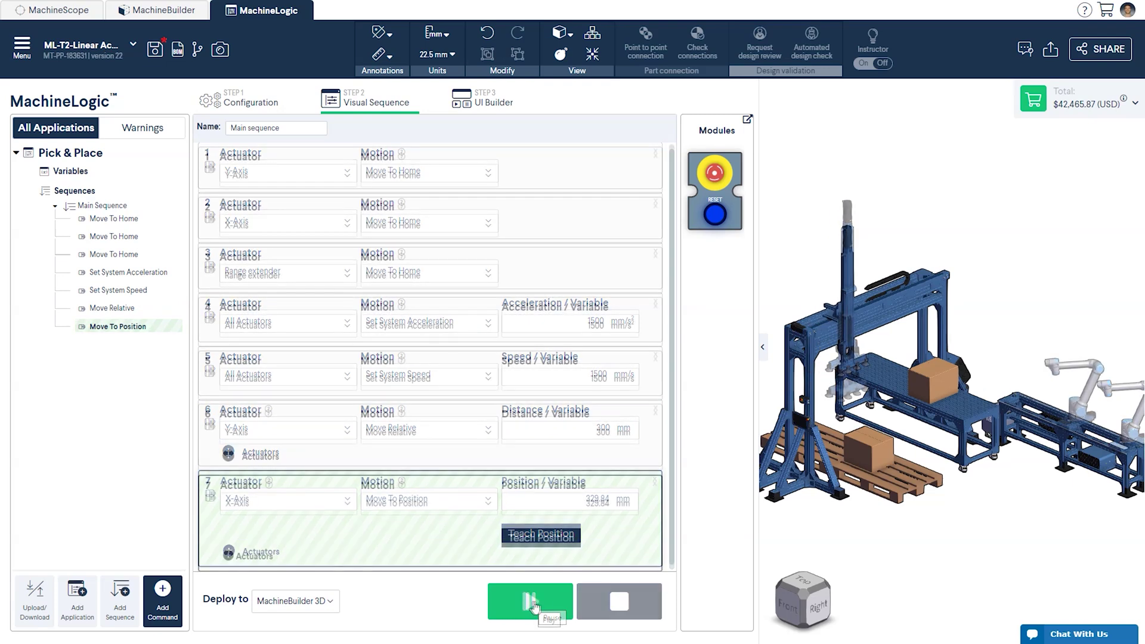
# Step: Delete the relative Y-Axis step and make step 6 move X-Axis 1750, Y-Axis 400, Range extender 875 mm
pyautogui.click(656, 415)
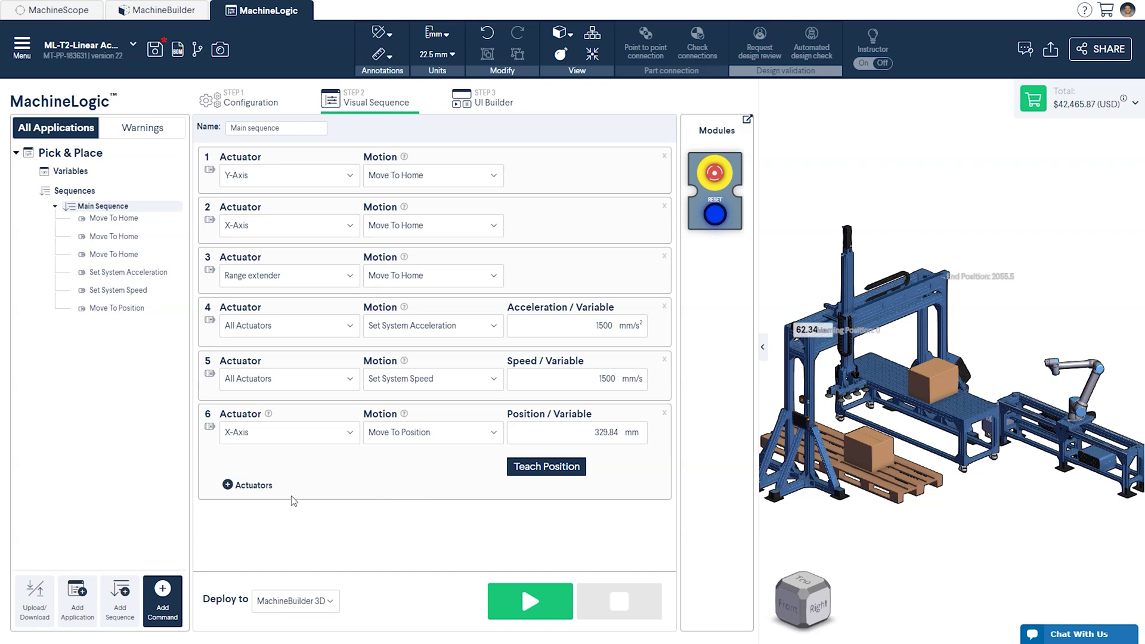
pyautogui.click(266, 485)
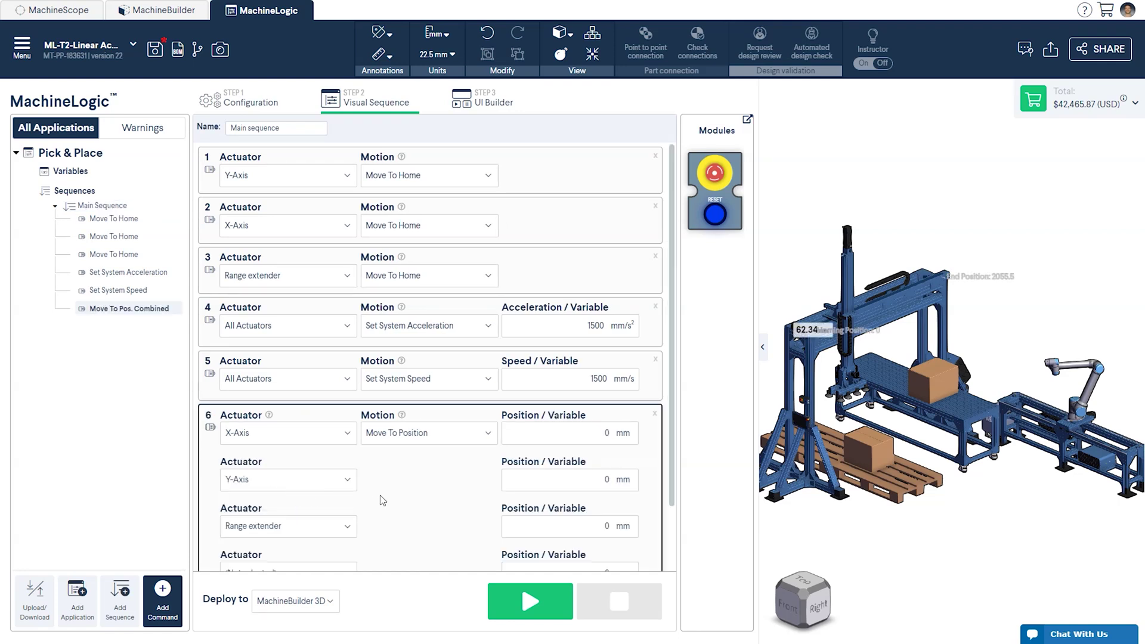
pyautogui.moveTo(670, 440); pyautogui.dragTo(670, 494)
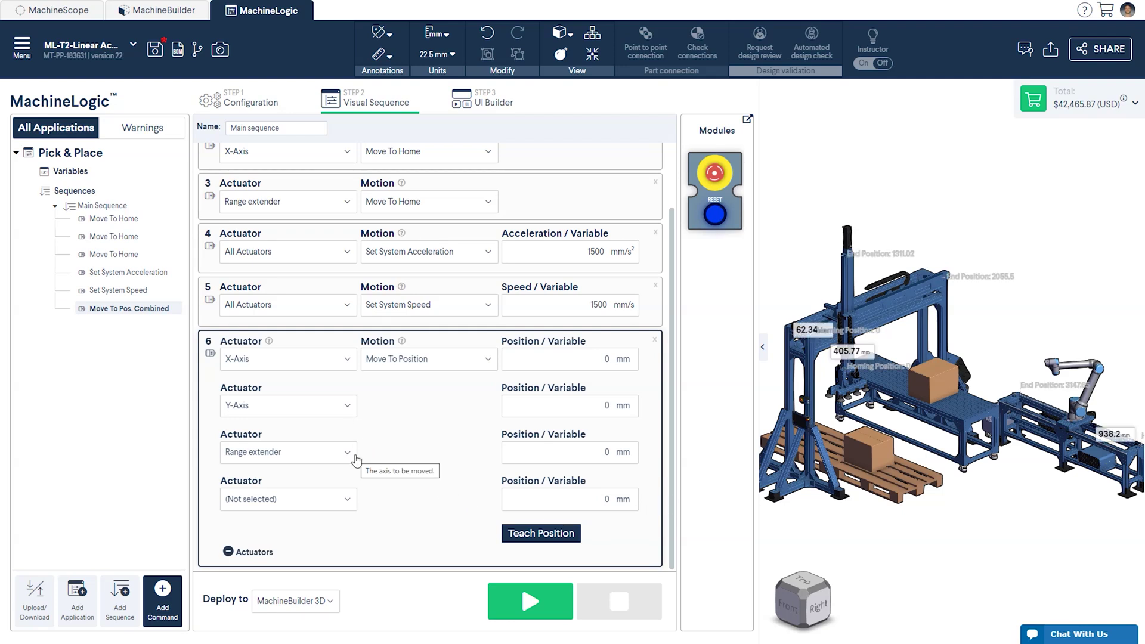
pyautogui.click(584, 362)
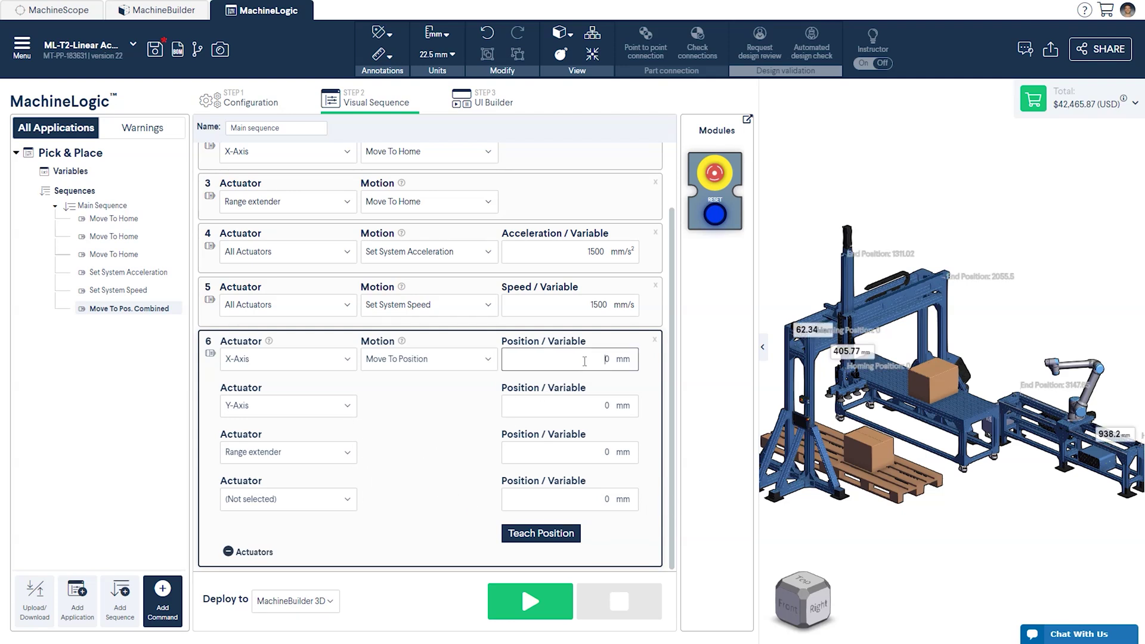
pyautogui.write('175')
pyautogui.click(604, 405)
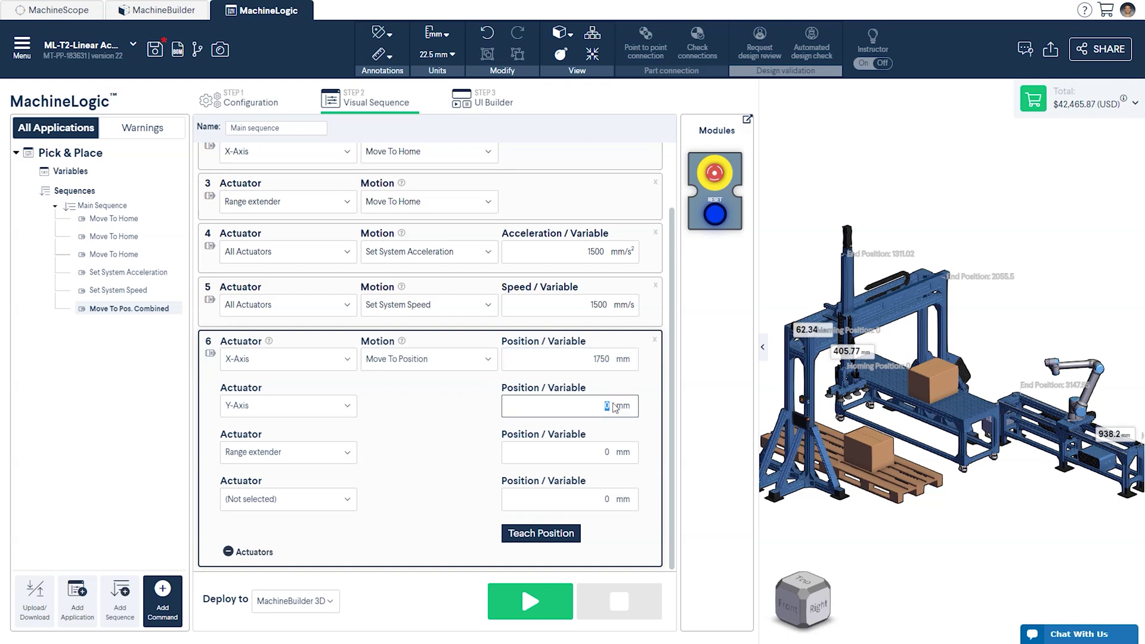
pyautogui.doubleClick(607, 454)
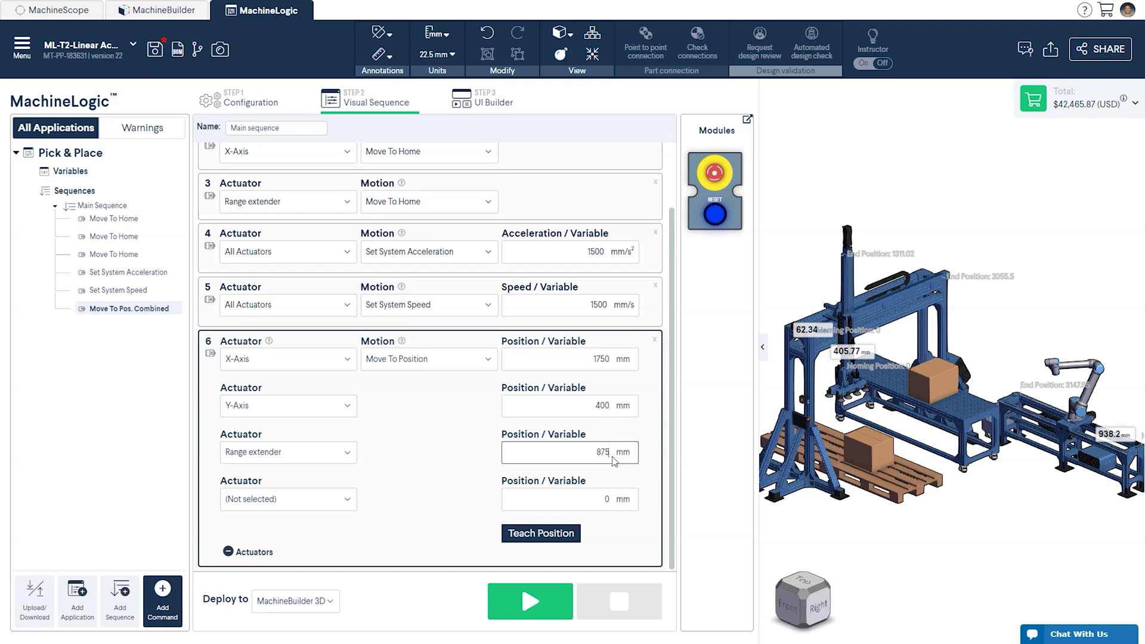
# Step: Run the simulation so the gantry moves to X 1750 mm, Y 400 mm, range extender 875 mm
pyautogui.click(530, 602)
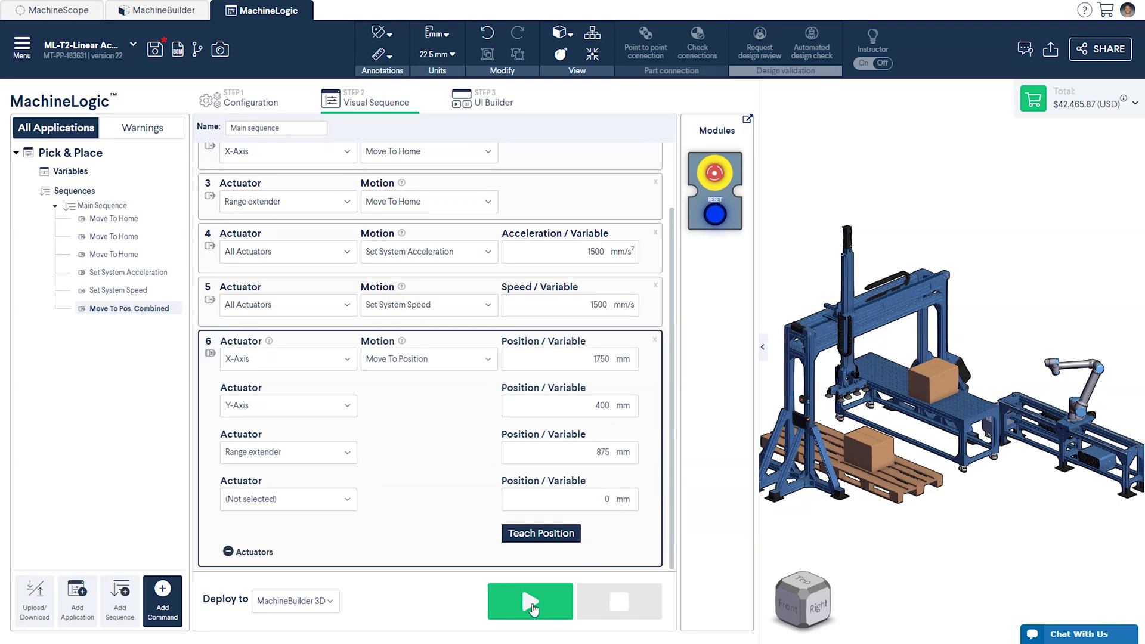